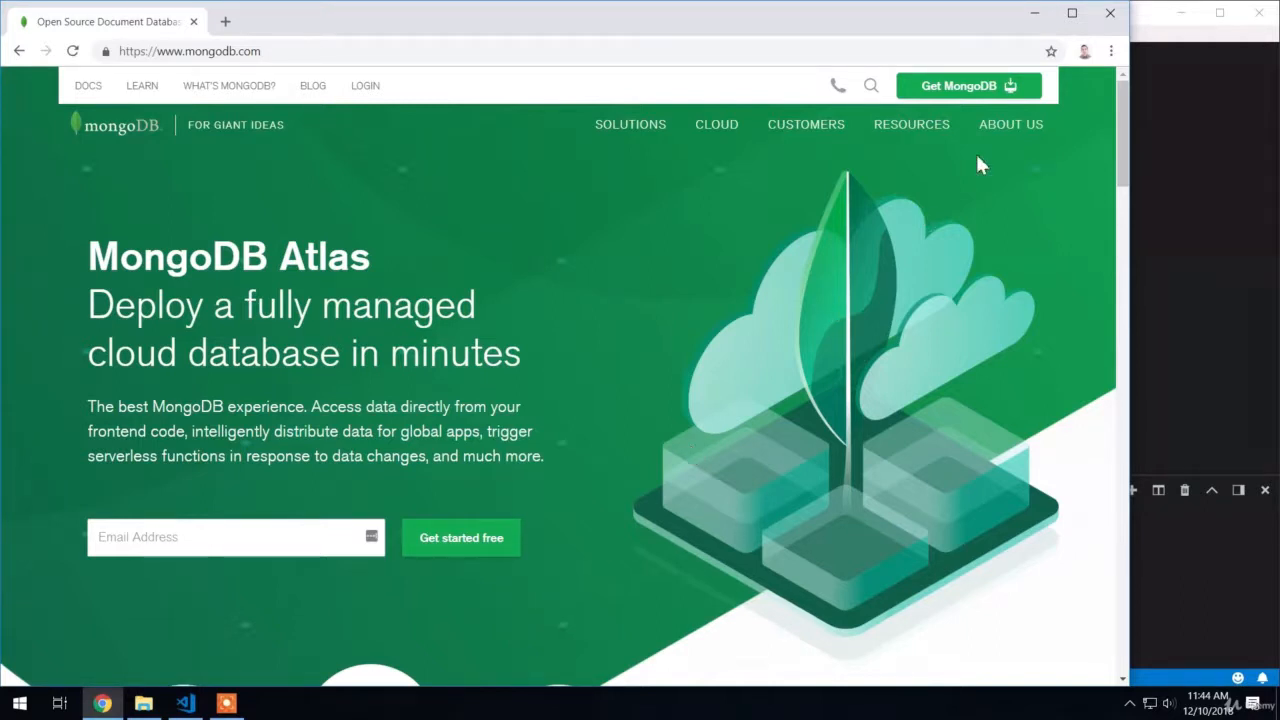
Open the MongoDB download center and show the Server downloads for the Community Server.
{"action": "left_click", "coordinate": [958, 88]}
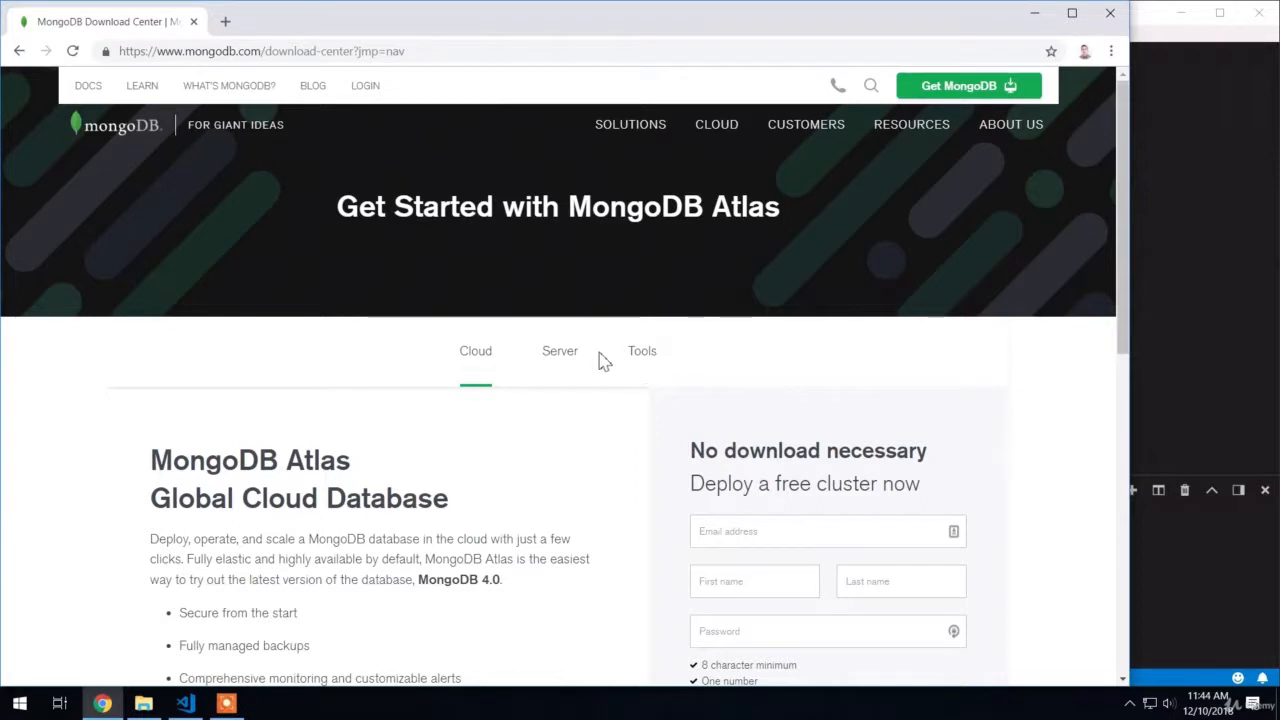
{"action": "left_click", "coordinate": [565, 367]}
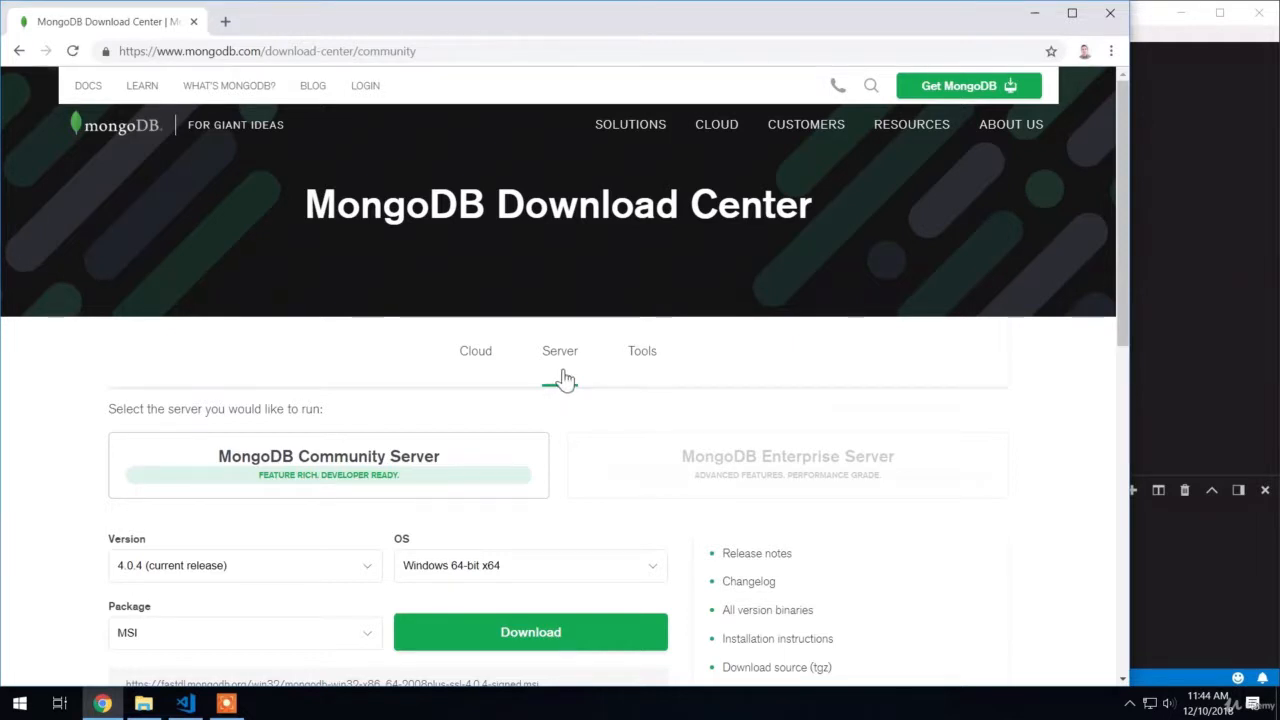
{"action": "scroll", "coordinate": [573, 366], "scroll_direction": "down", "scroll_amount": 1}
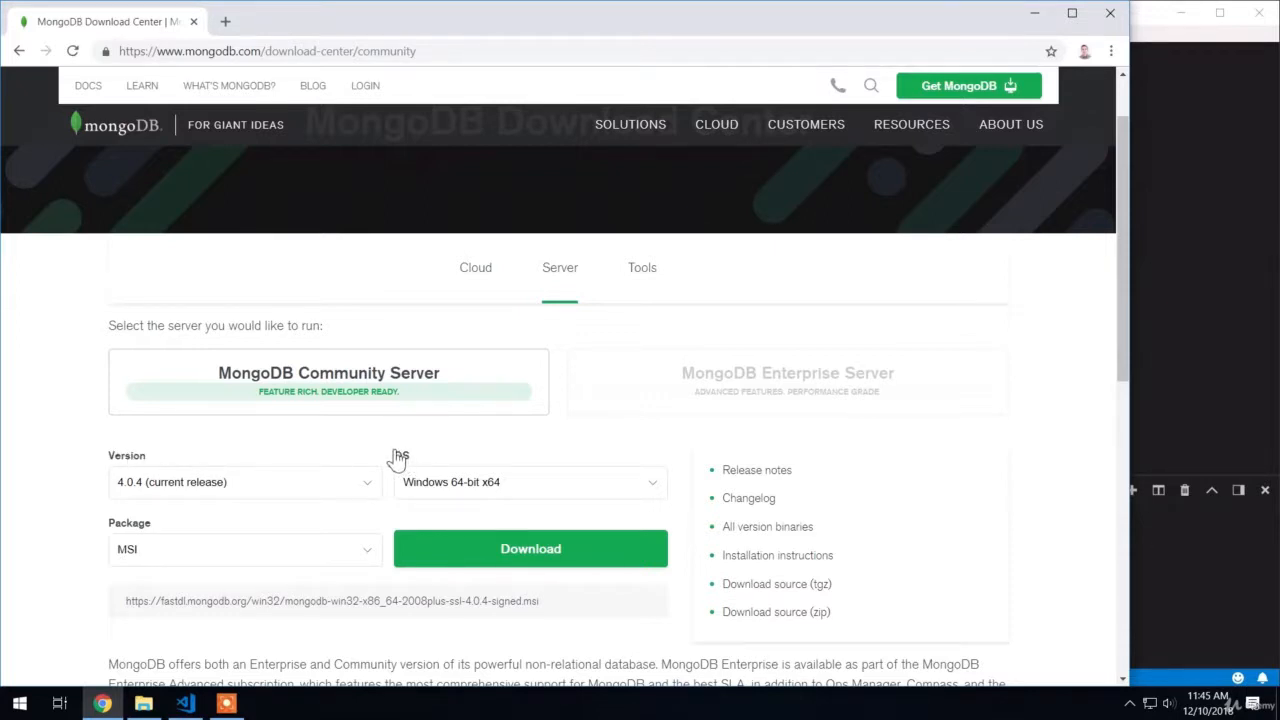
Choose Windows 64-bit x64 as the OS and ZIP as the package, and download MongoDB Community Server.
{"action": "left_click", "coordinate": [452, 490]}
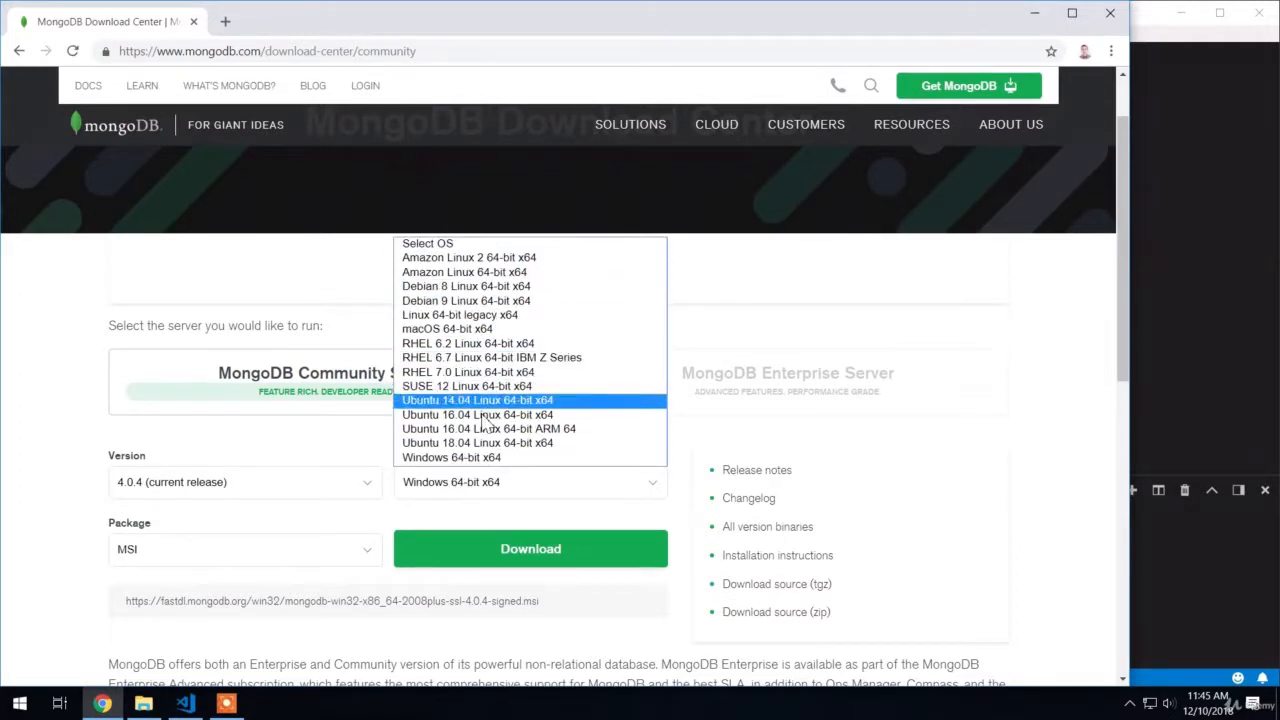
{"action": "left_click", "coordinate": [494, 458]}
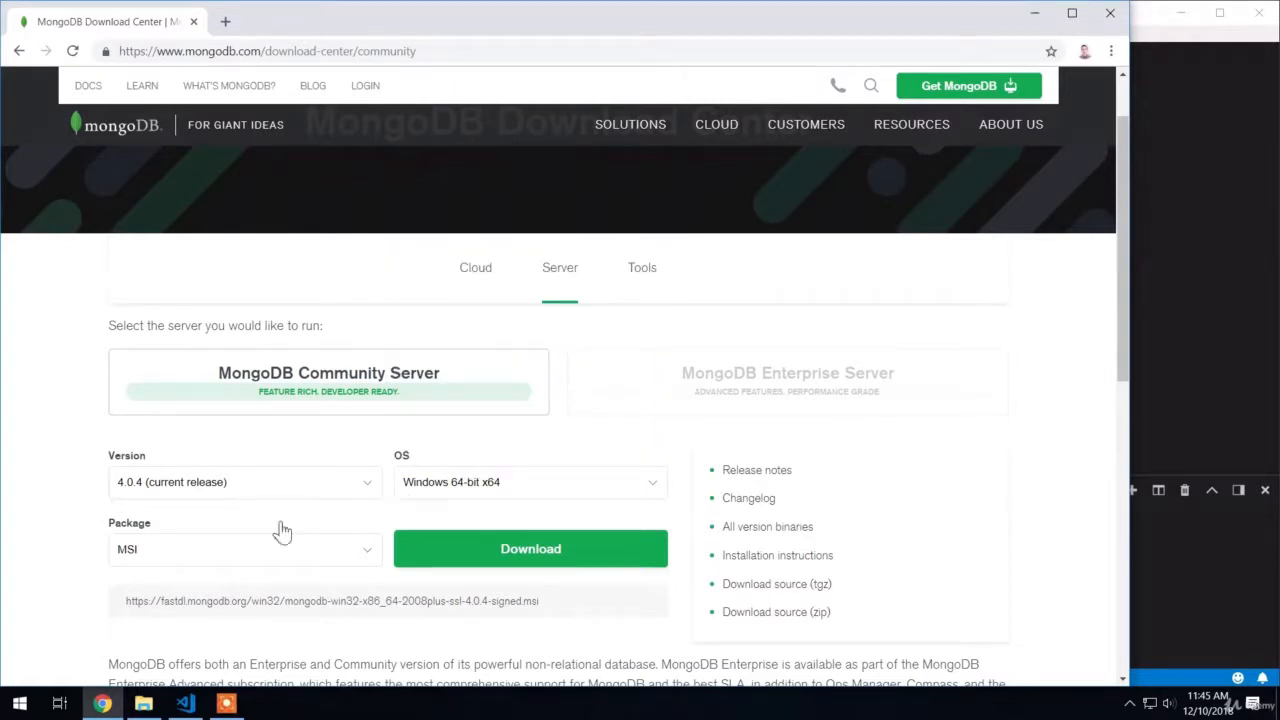
{"action": "left_click", "coordinate": [143, 556]}
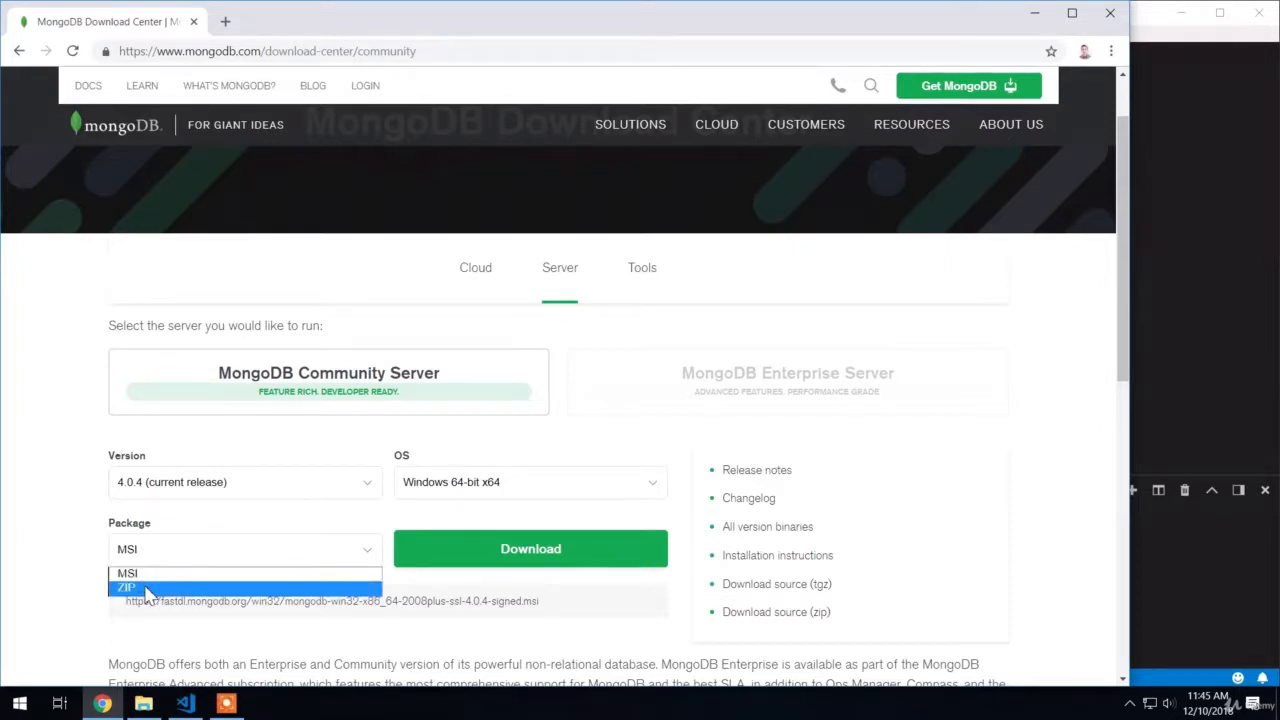
{"action": "left_click", "coordinate": [147, 589]}
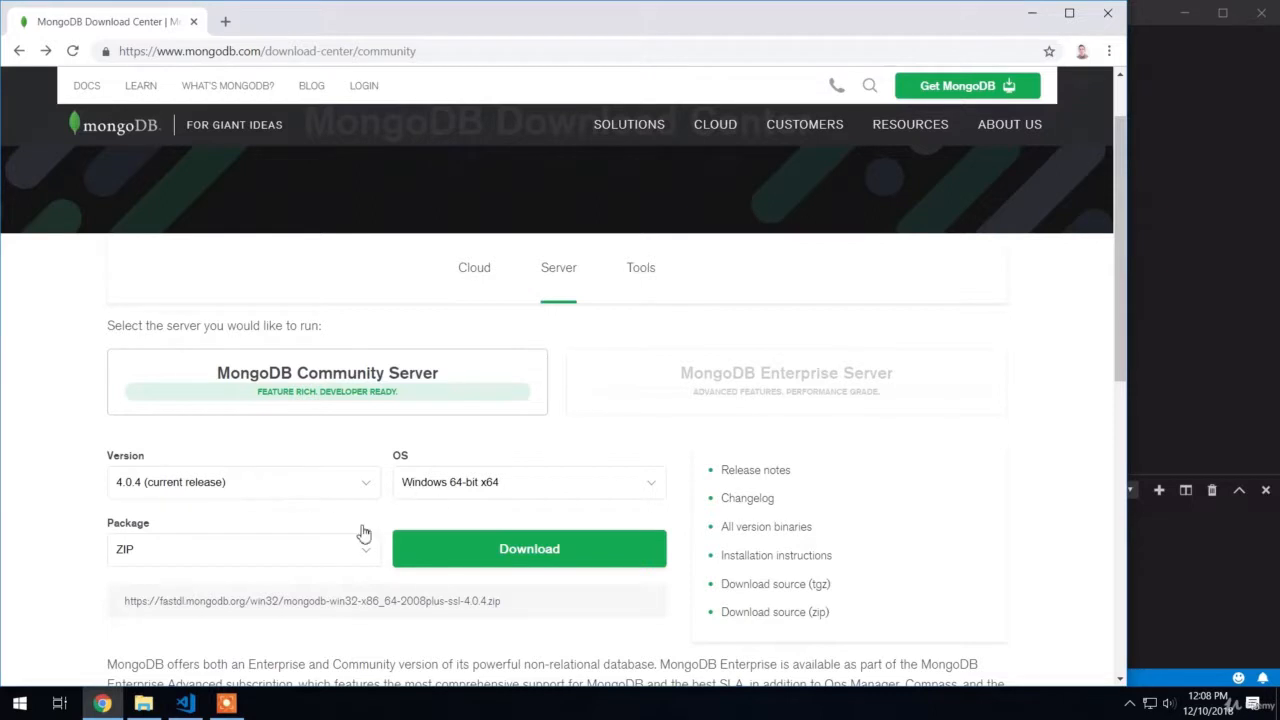
{"action": "left_click", "coordinate": [468, 565]}
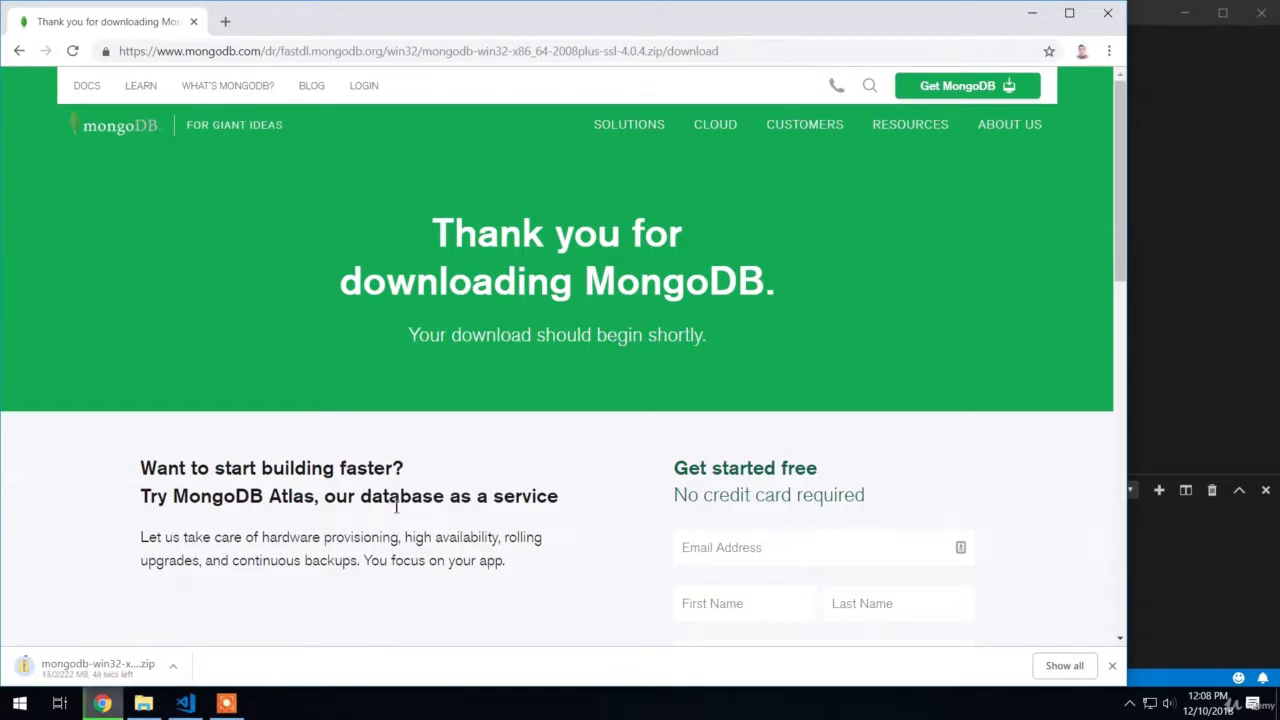
Open mongodb.org/dl/win32/i386 in a new browser tab.
{"action": "left_click", "coordinate": [224, 22]}
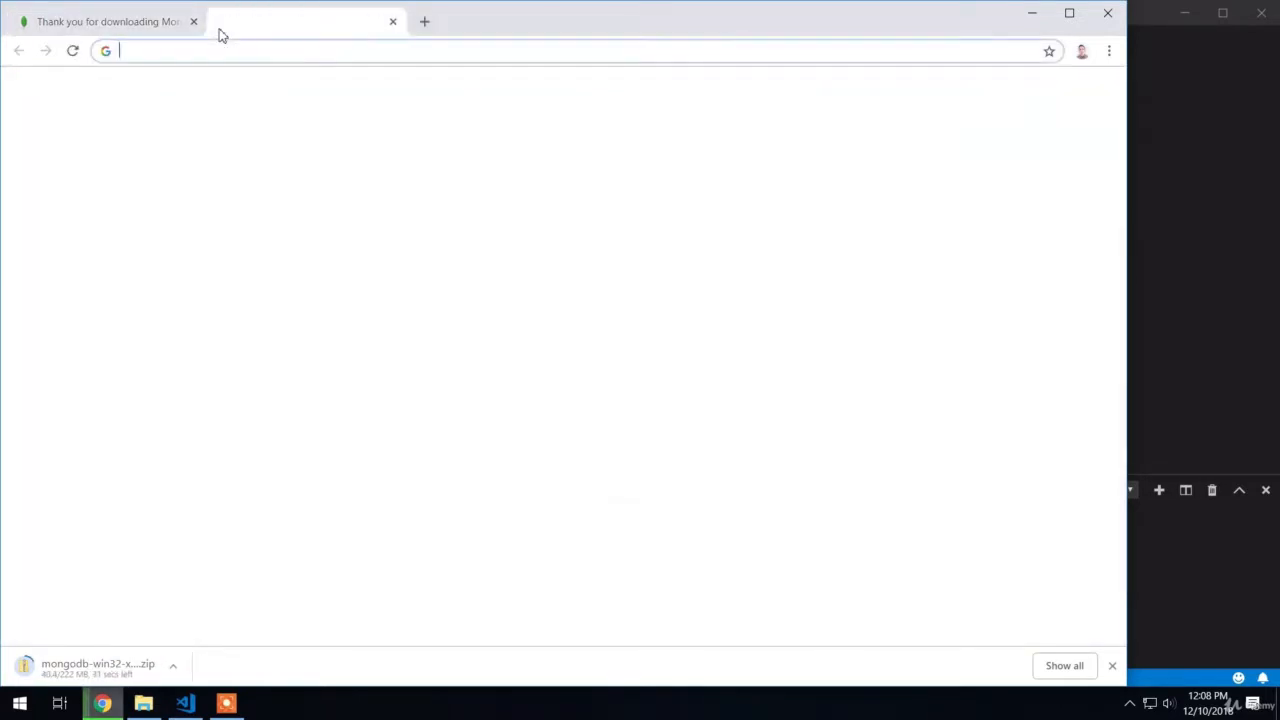
{"action": "type", "text": "mong"}
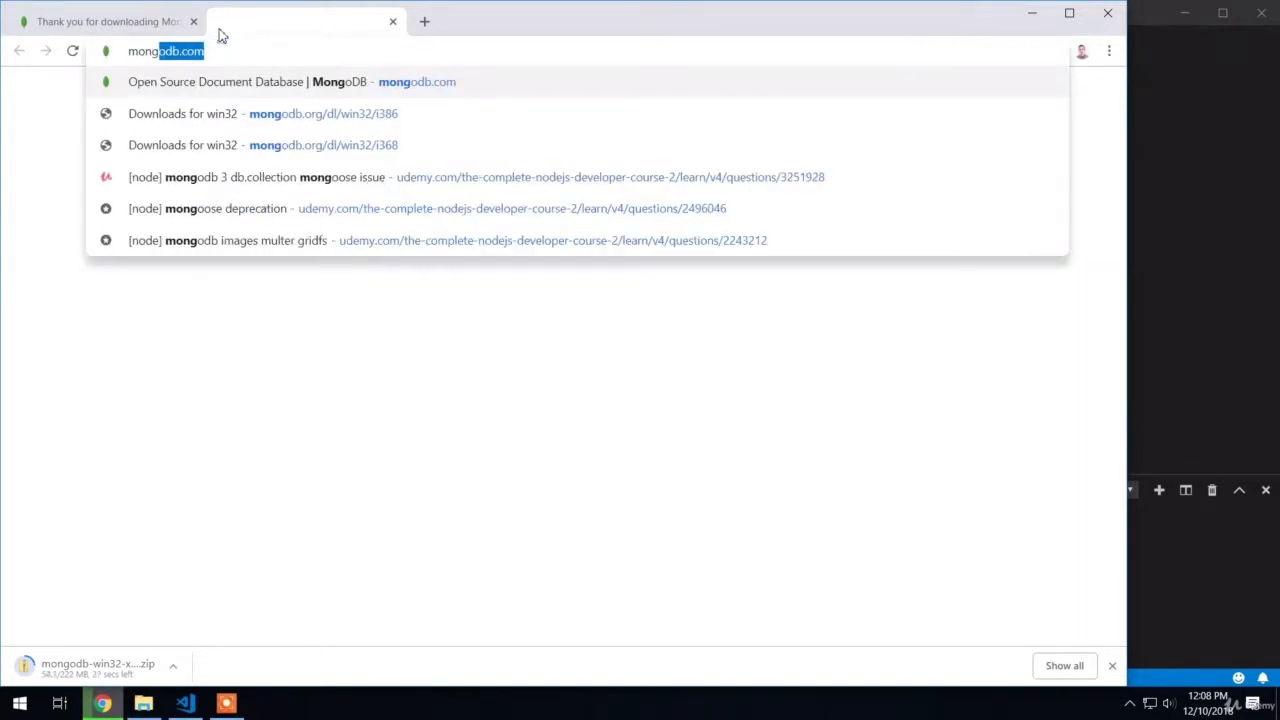
{"action": "type", "text": "odb.org"}
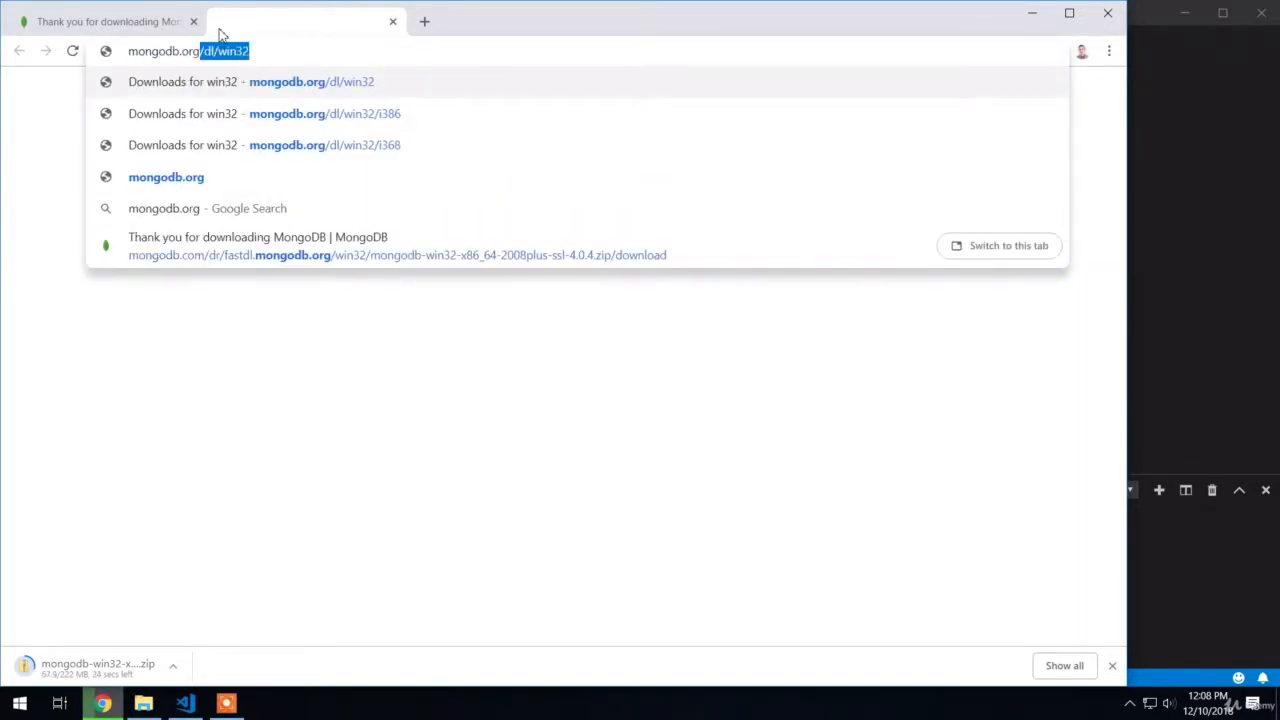
{"action": "type", "text": "/dl/"}
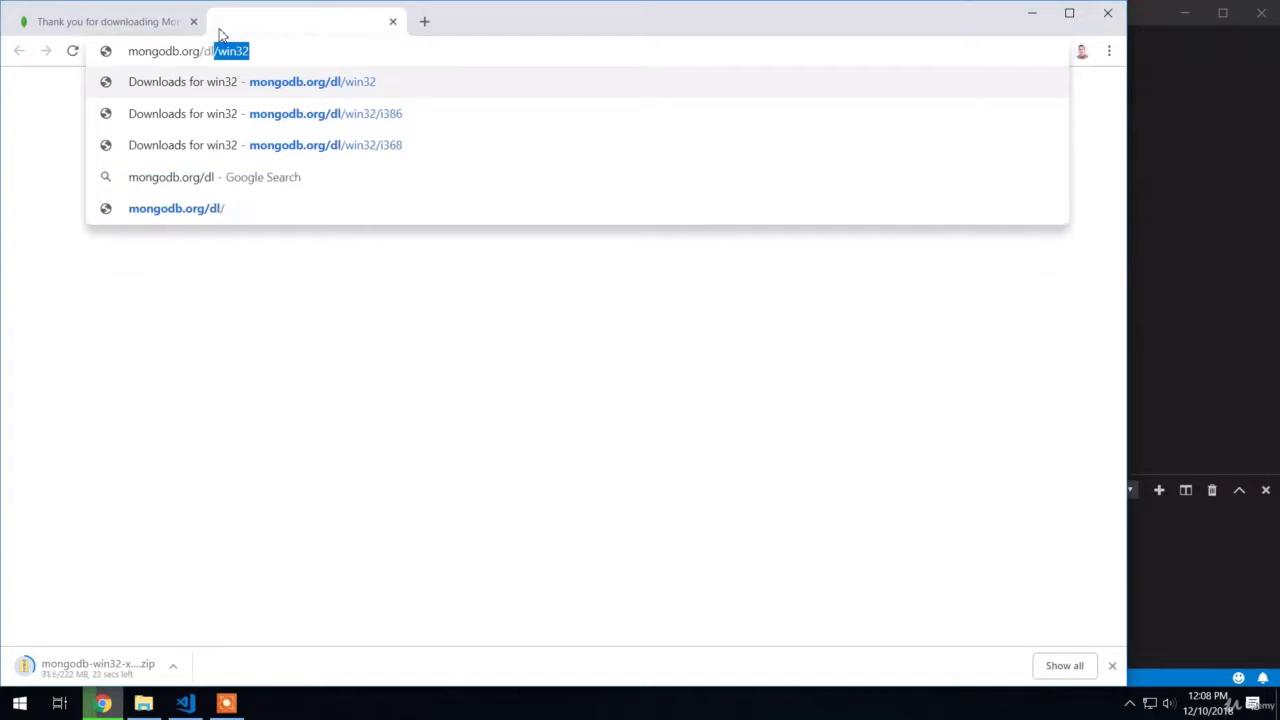
{"action": "type", "text": "win32"}
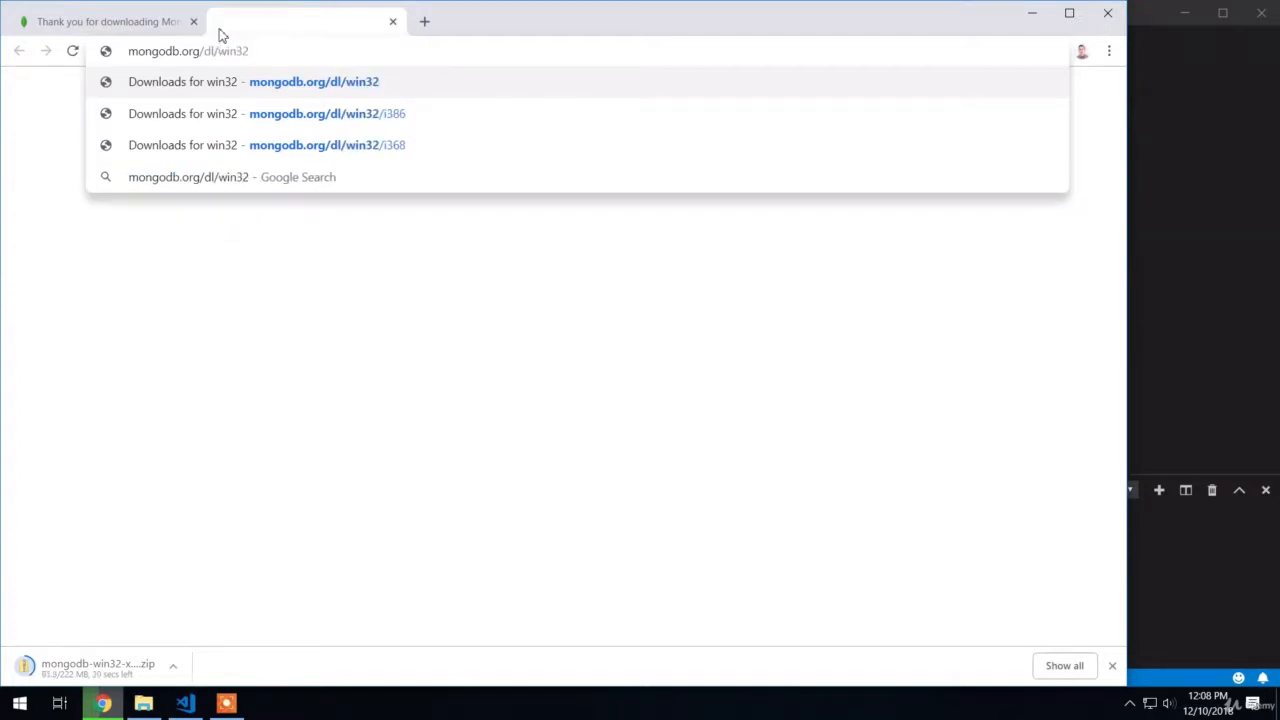
{"action": "type", "text": "/"}
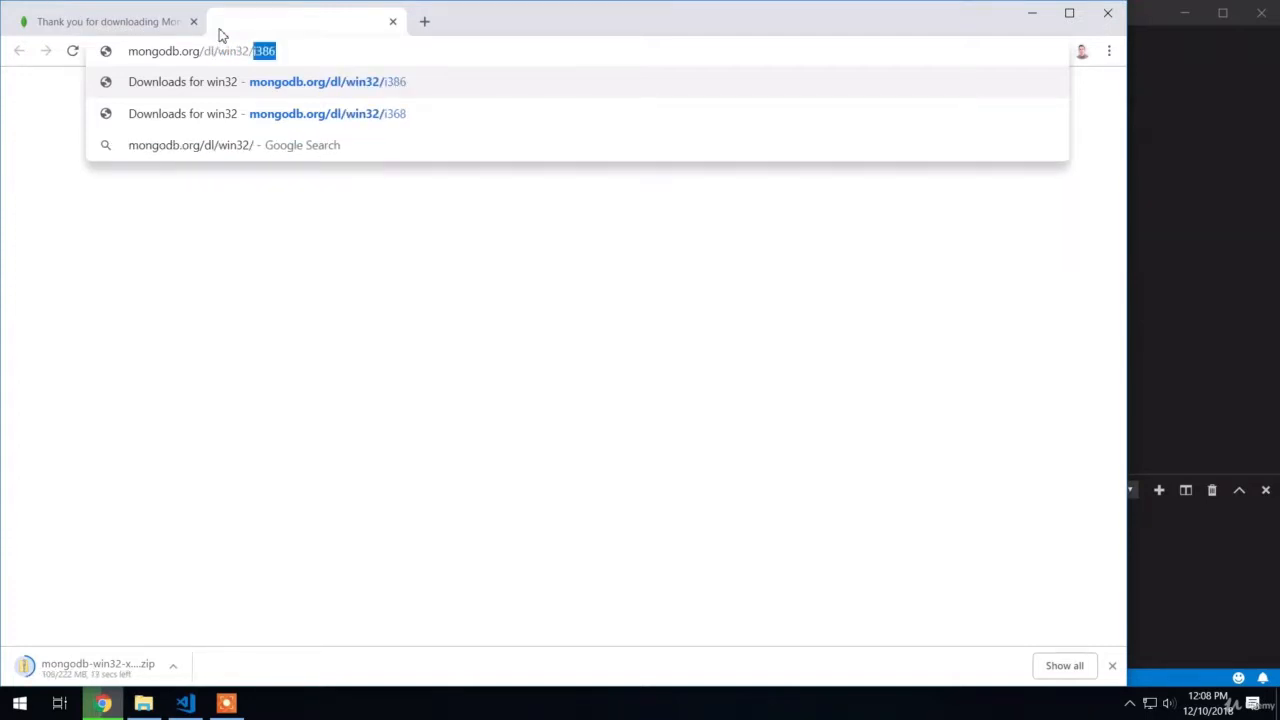
{"action": "type", "text": "i386"}
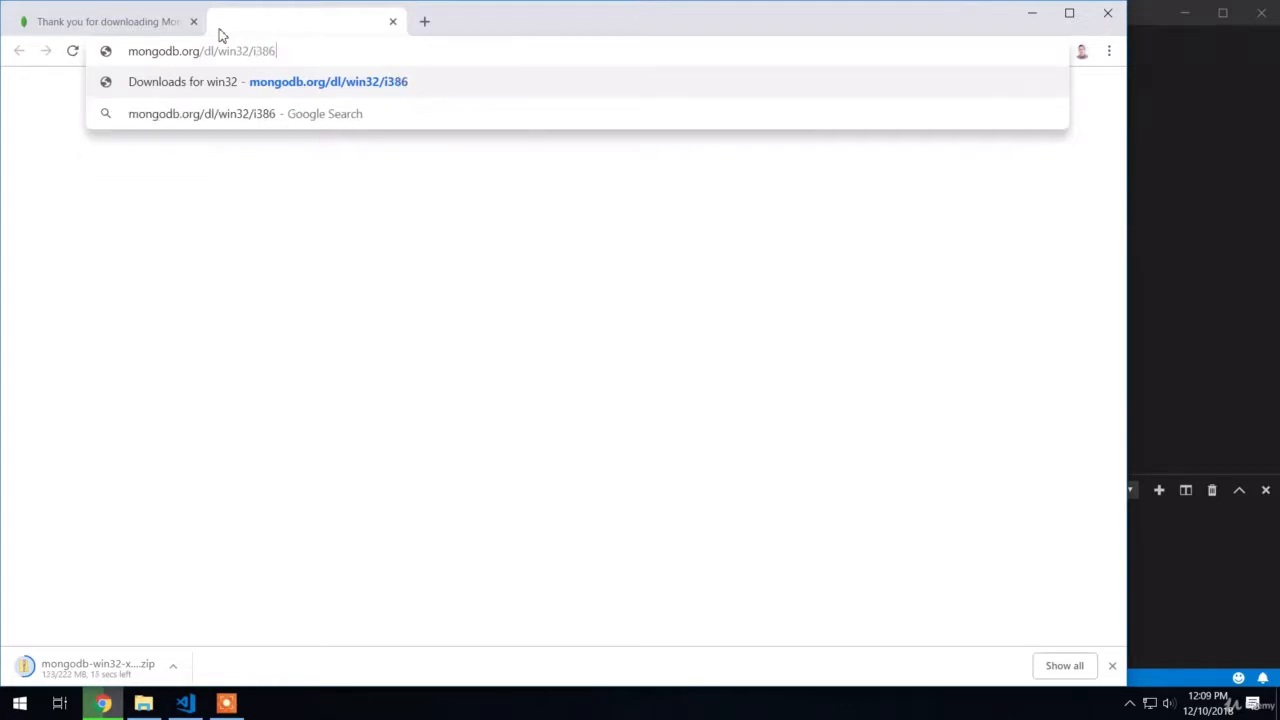
{"action": "key", "text": "Return"}
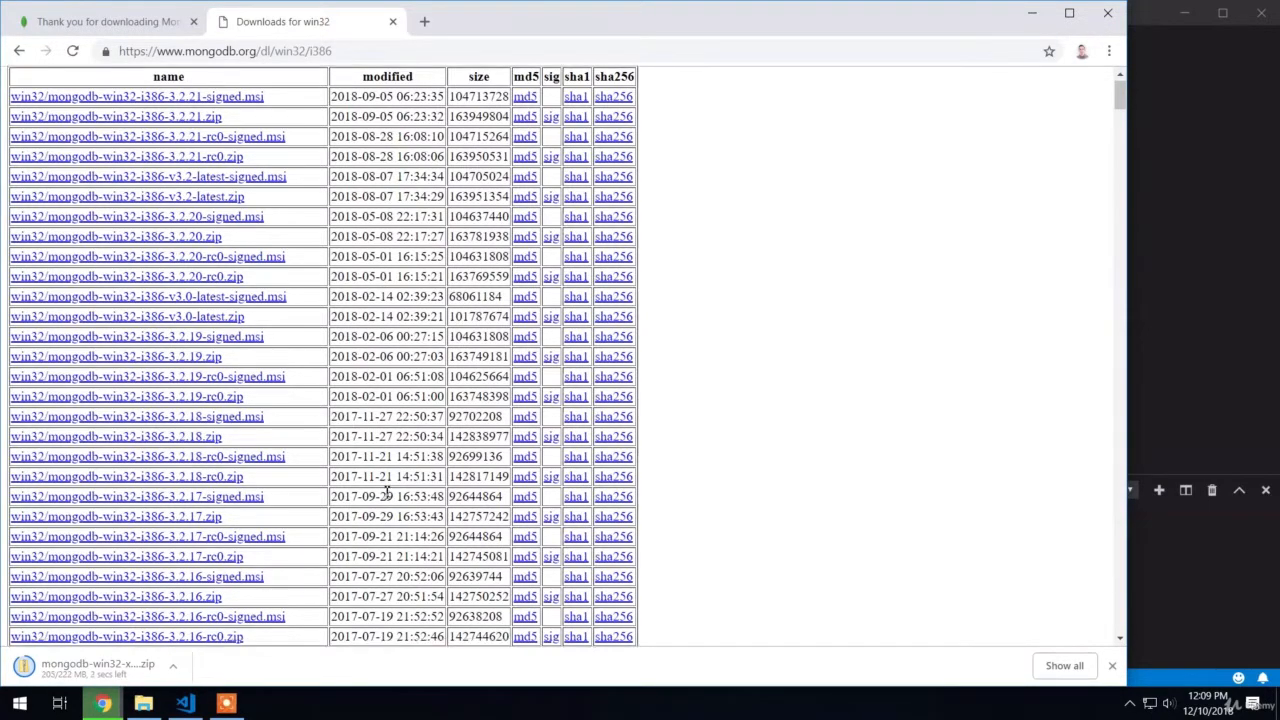
Look through the list of win32 i386 MongoDB builds and close that page.
{"action": "scroll", "coordinate": [387, 490], "scroll_direction": "down", "scroll_amount": 2}
{"action": "scroll", "coordinate": [387, 490], "scroll_direction": "up", "scroll_amount": 2}
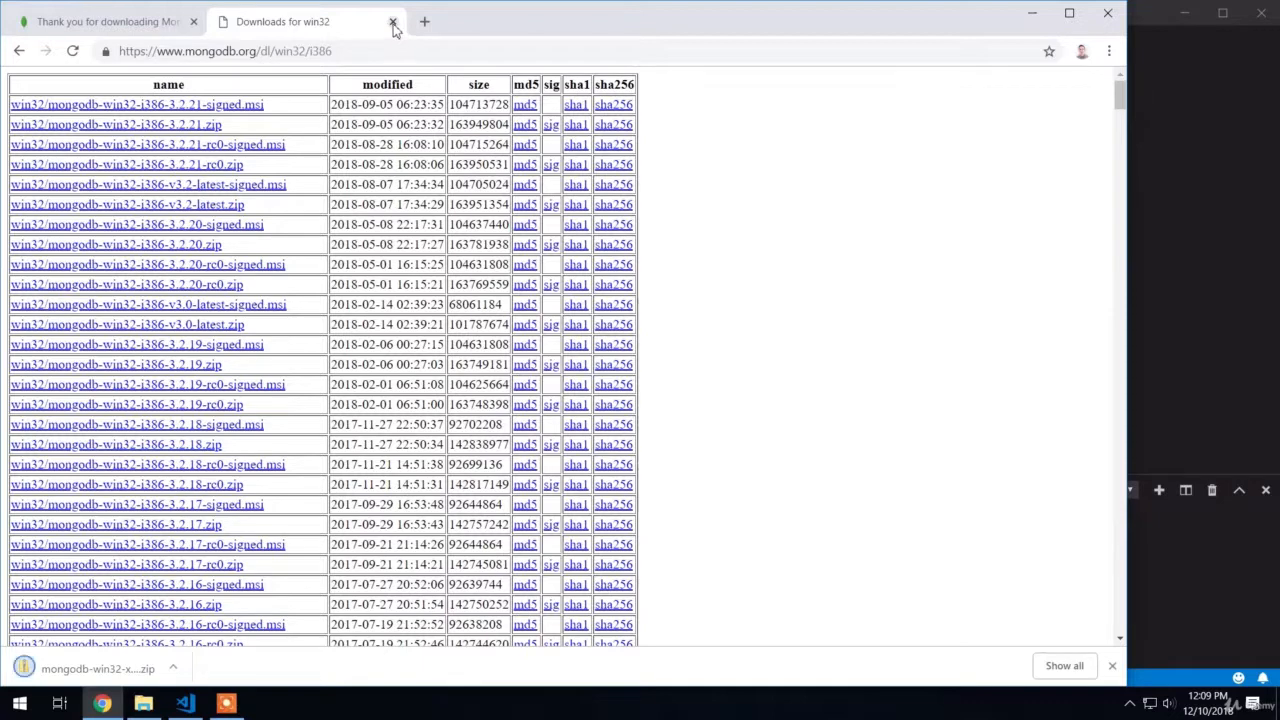
{"action": "left_click", "coordinate": [392, 21]}
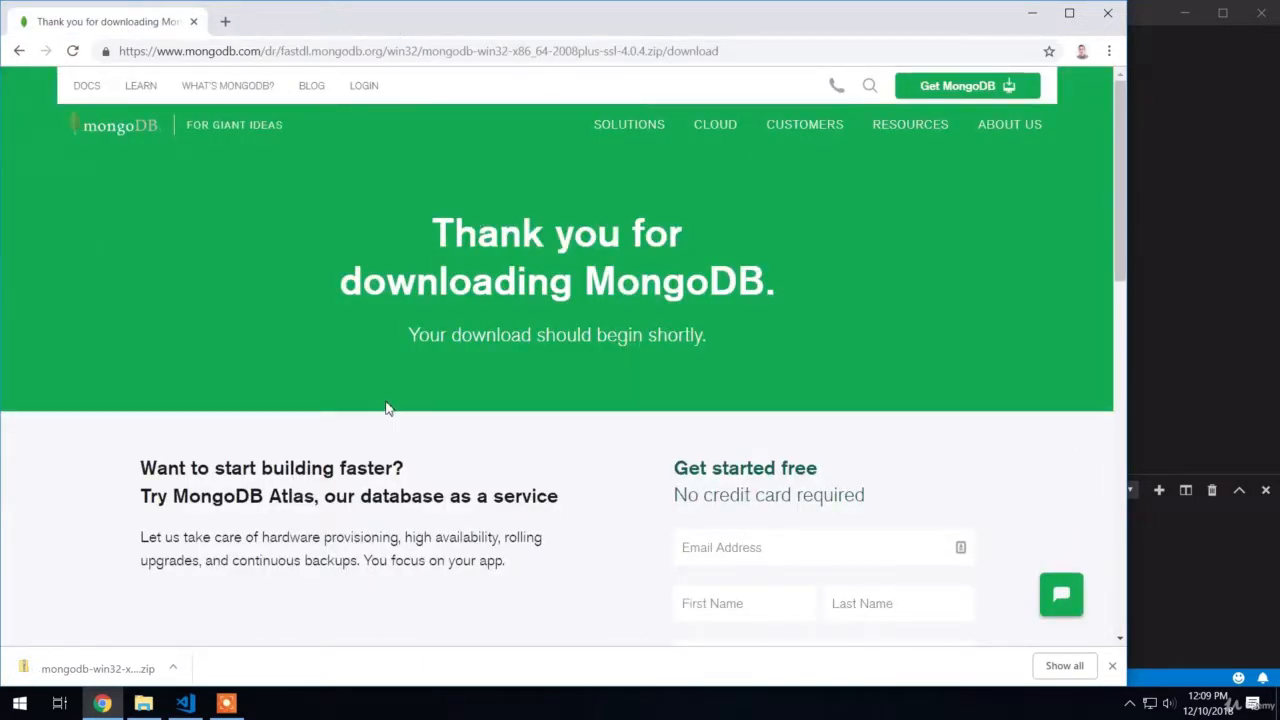
Open the downloaded MongoDB ZIP archive from the Downloads folder and start extracting all of its contents.
{"action": "left_click", "coordinate": [124, 660]}
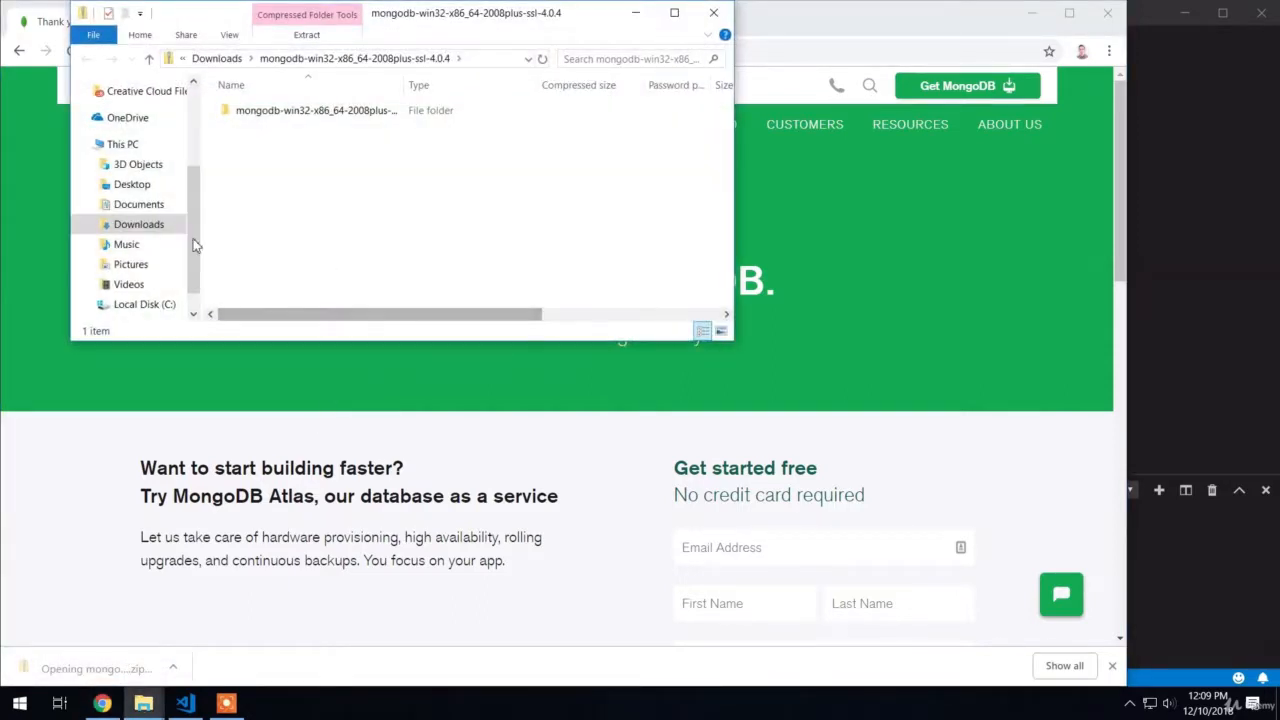
{"action": "left_click", "coordinate": [145, 228]}
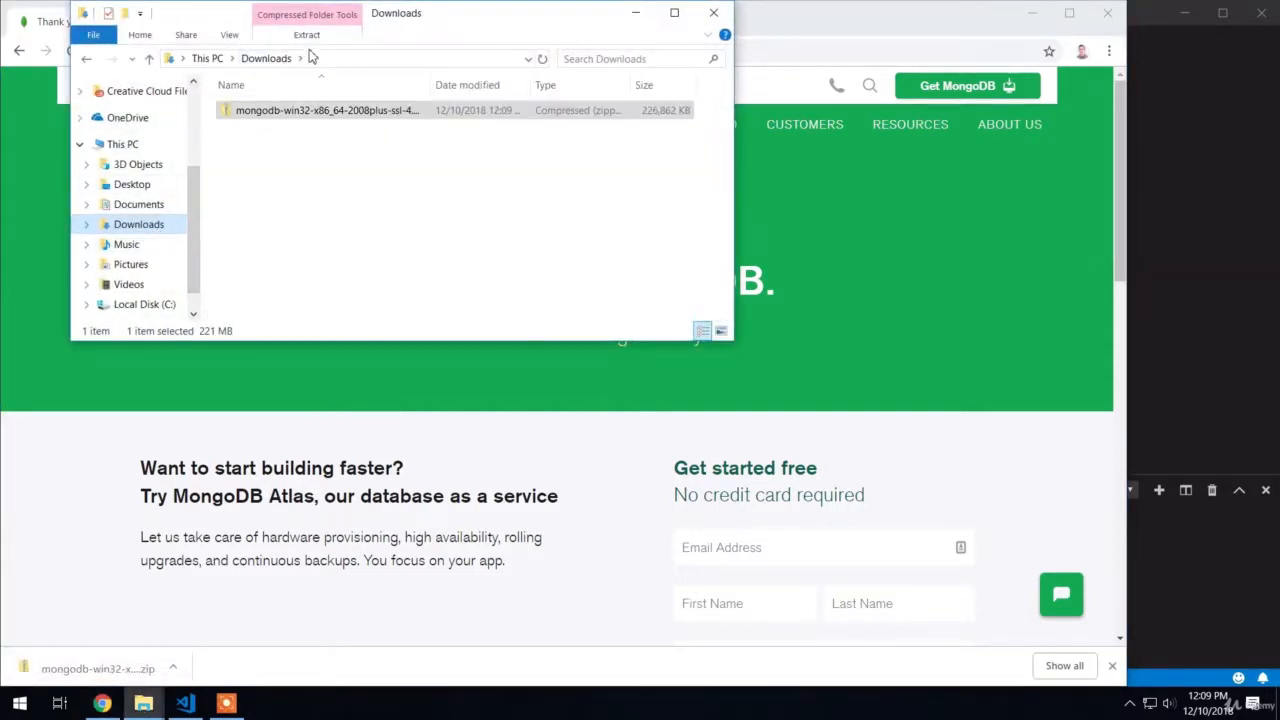
{"action": "double_click", "coordinate": [335, 115]}
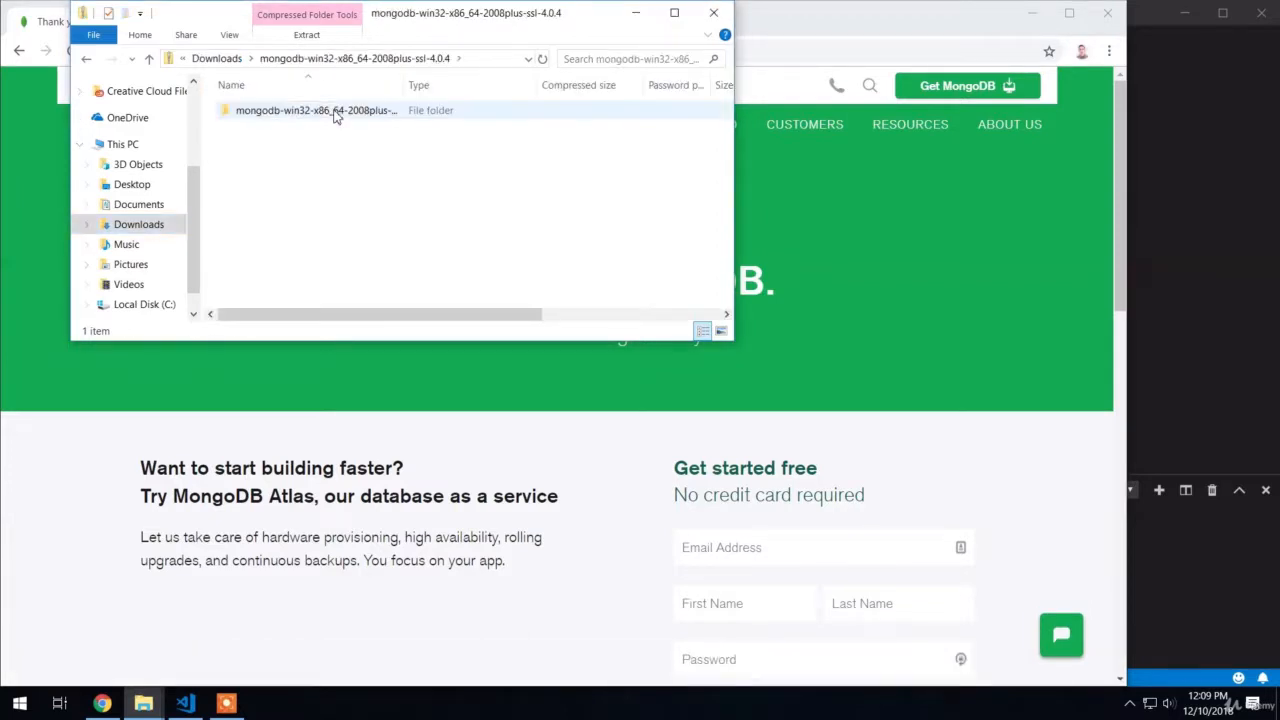
{"action": "left_click", "coordinate": [306, 36]}
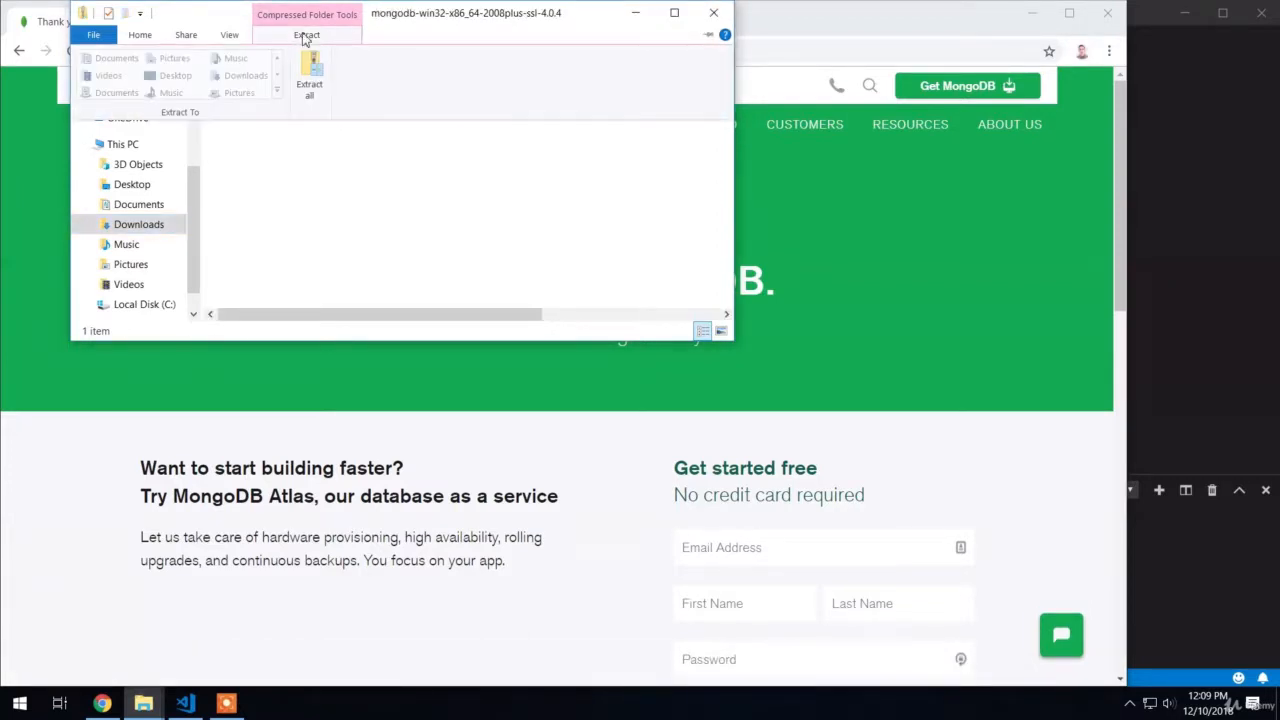
{"action": "left_click", "coordinate": [312, 78]}
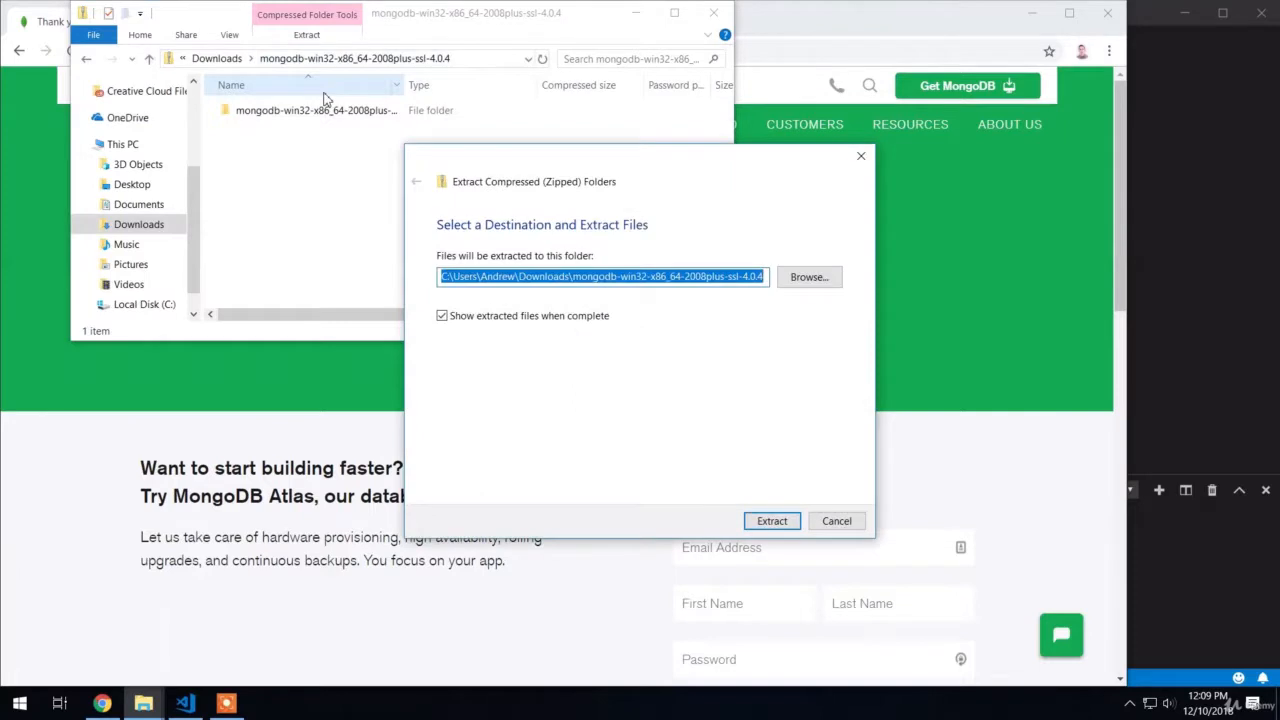
Extract the archive directly into the Downloads folder by removing the archive-named subfolder from the destination, and close the archive window.
{"action": "left_click", "coordinate": [604, 277]}
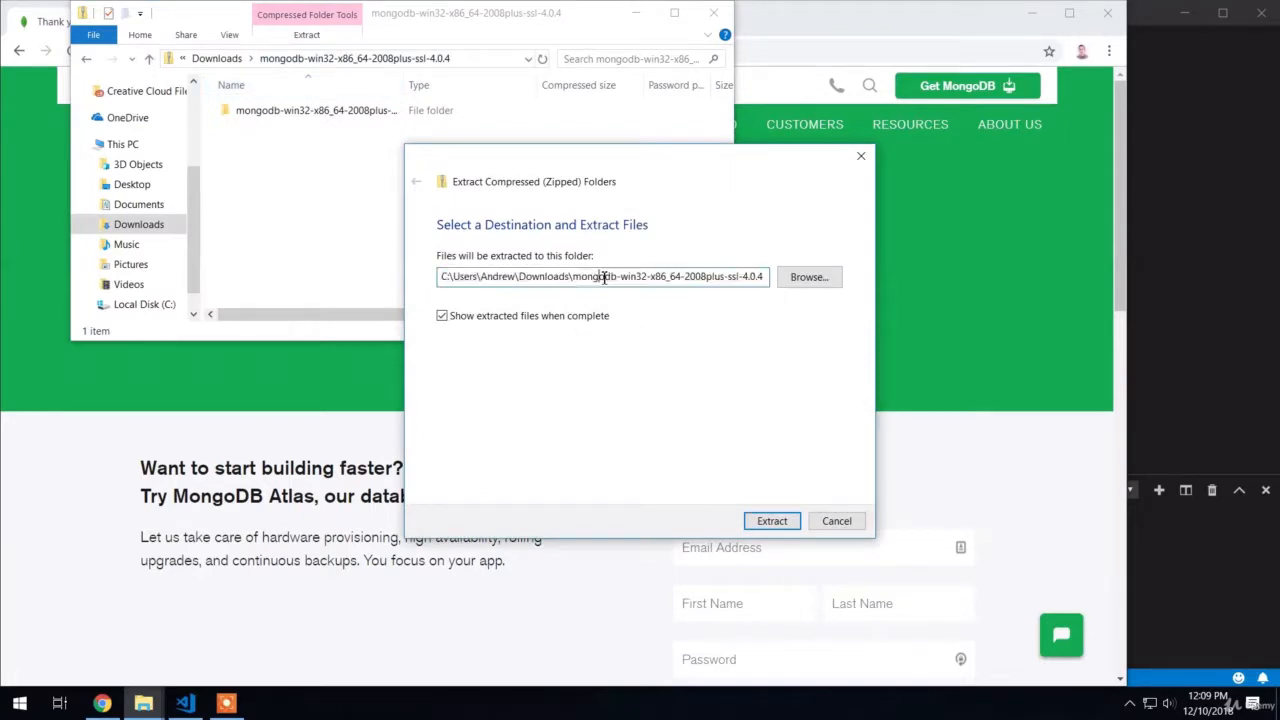
{"action": "left_click_drag", "start_coordinate": [570, 279], "coordinate": [806, 290]}
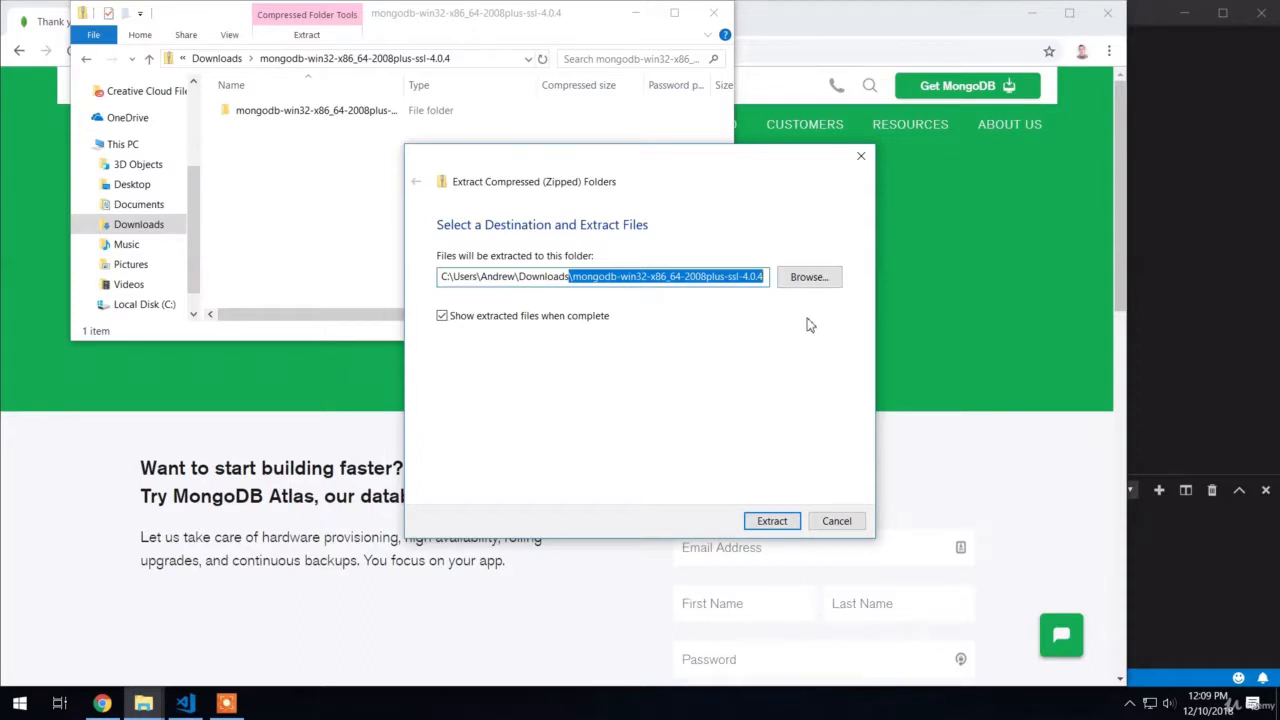
{"action": "key", "text": "BackSpace"}
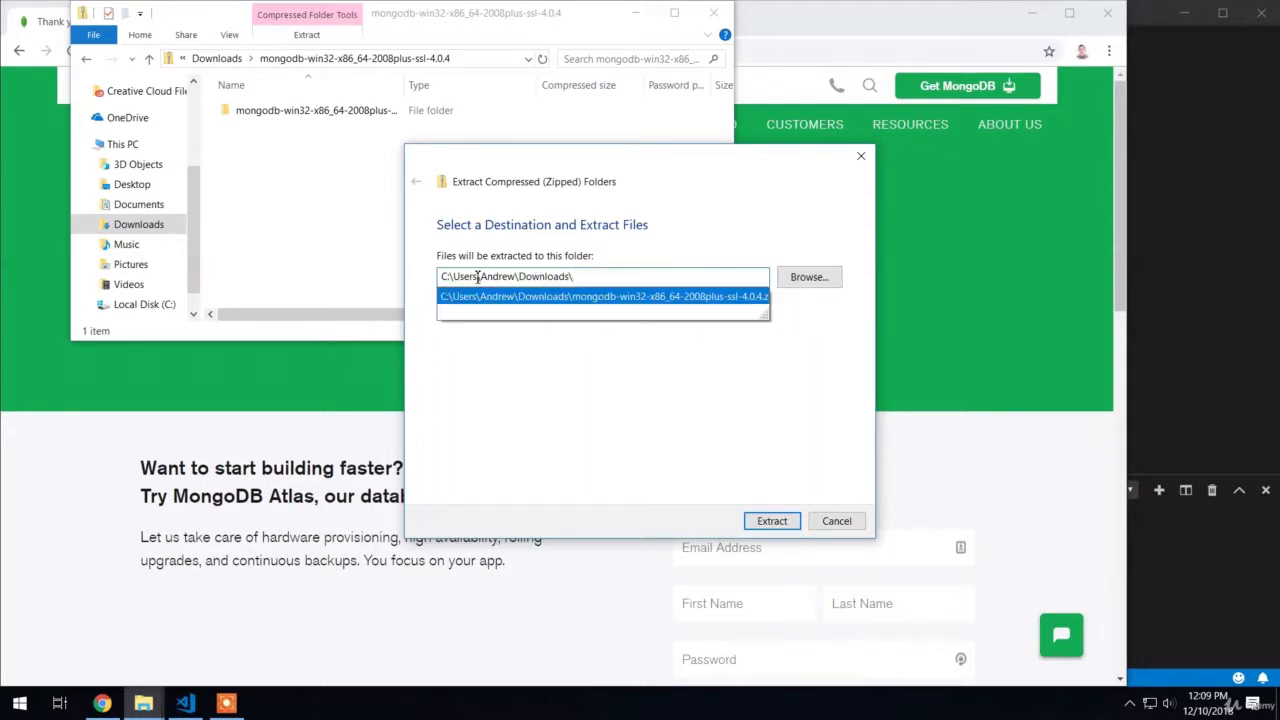
{"action": "left_click", "coordinate": [771, 521]}
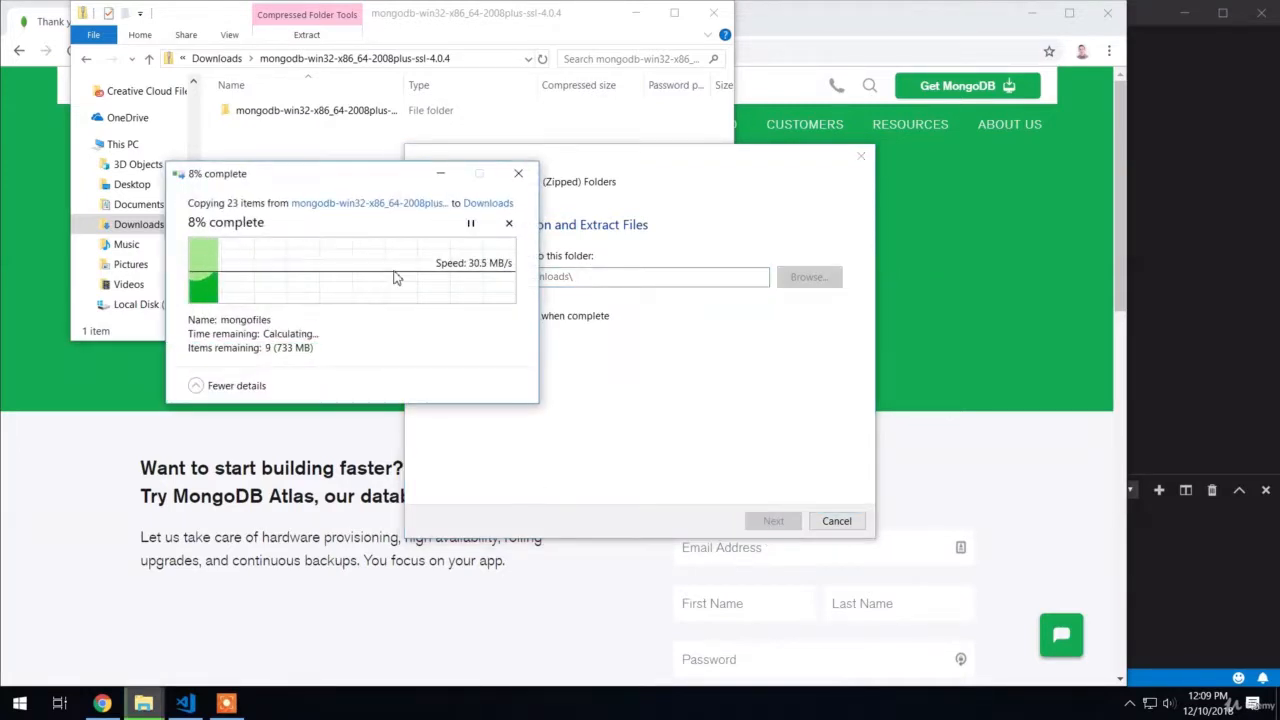
{"action": "left_click_drag", "start_coordinate": [338, 178], "coordinate": [334, 410]}
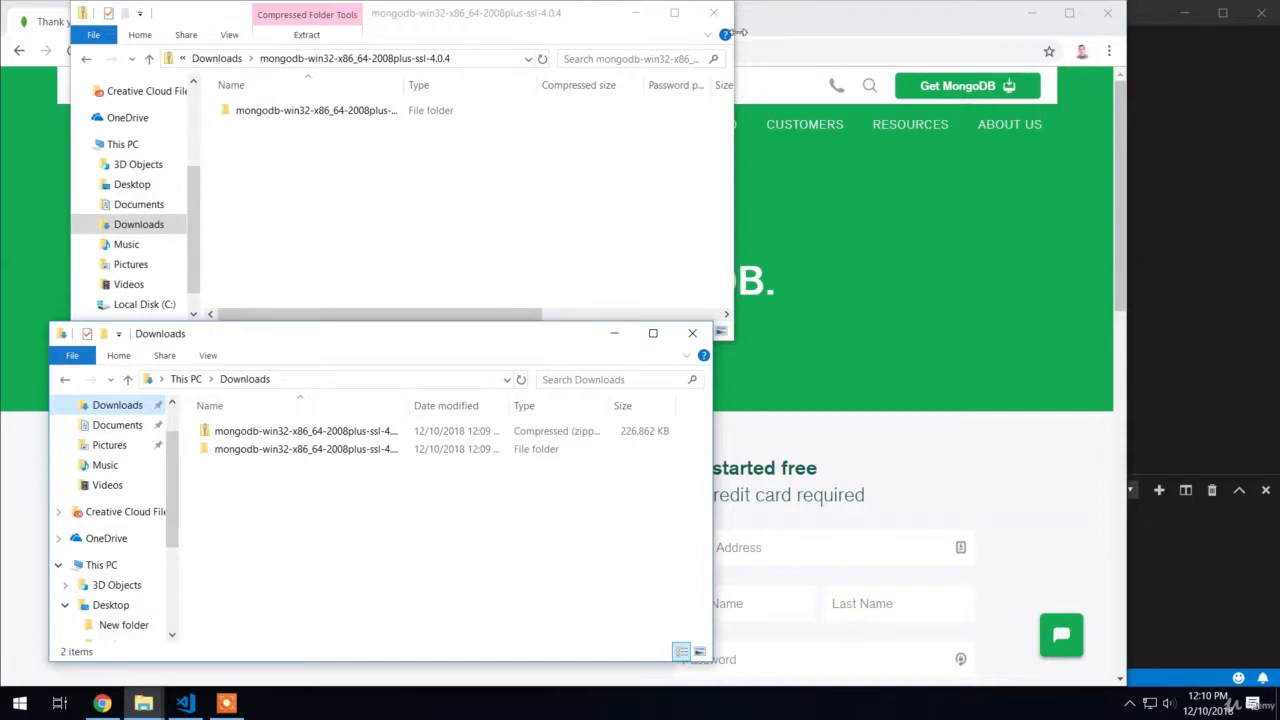
{"action": "left_click", "coordinate": [713, 12]}
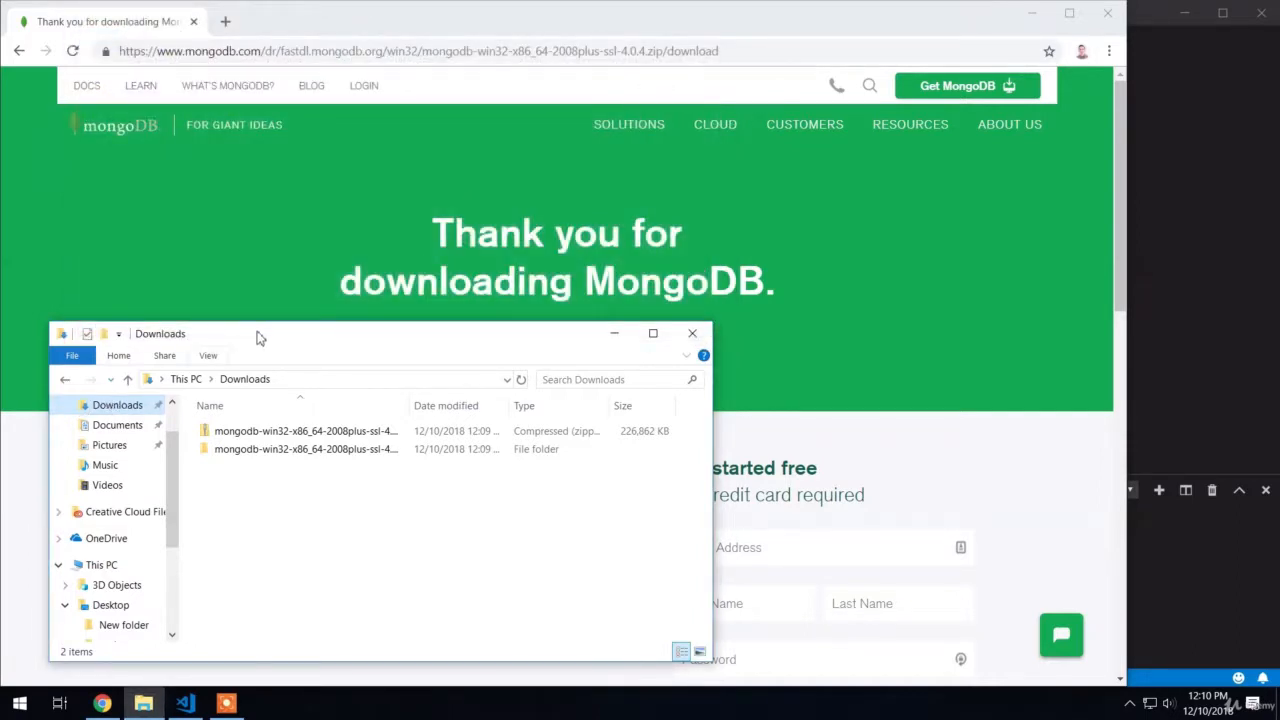
Examine the extracted MongoDB folder and the programs in its bin subfolder, and return to Downloads.
{"action": "double_click", "coordinate": [228, 451]}
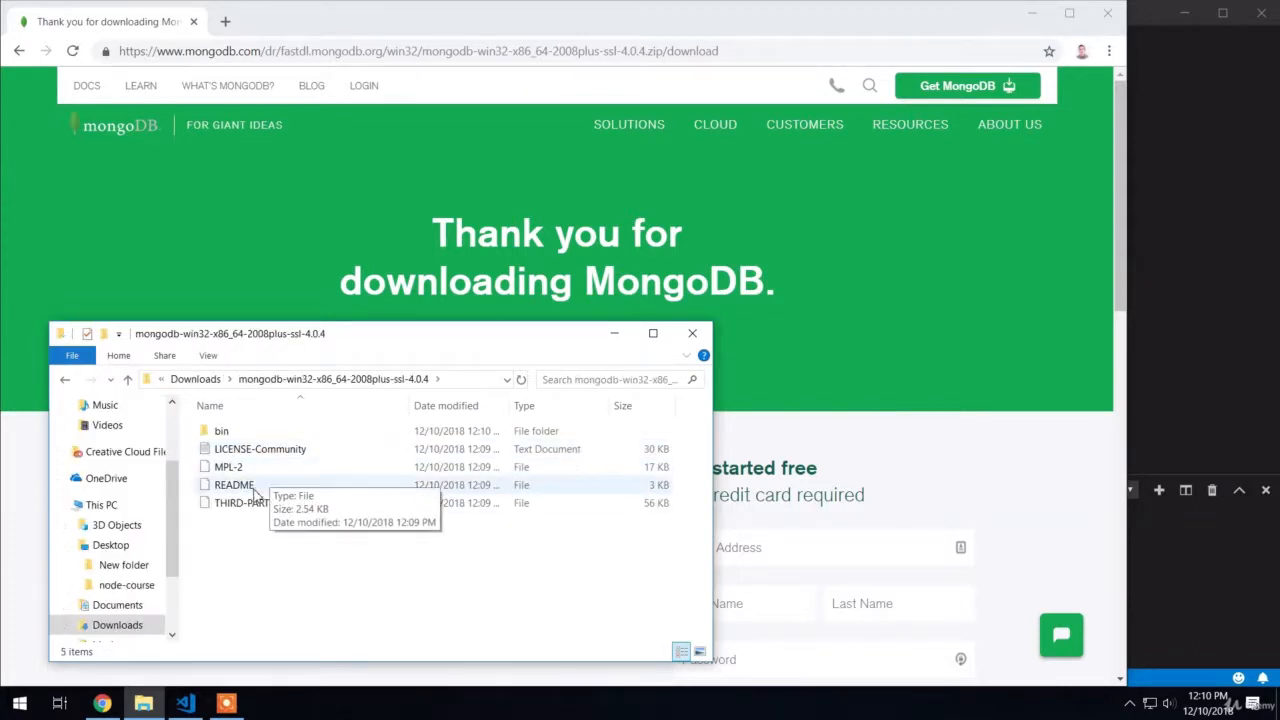
{"action": "double_click", "coordinate": [222, 433]}
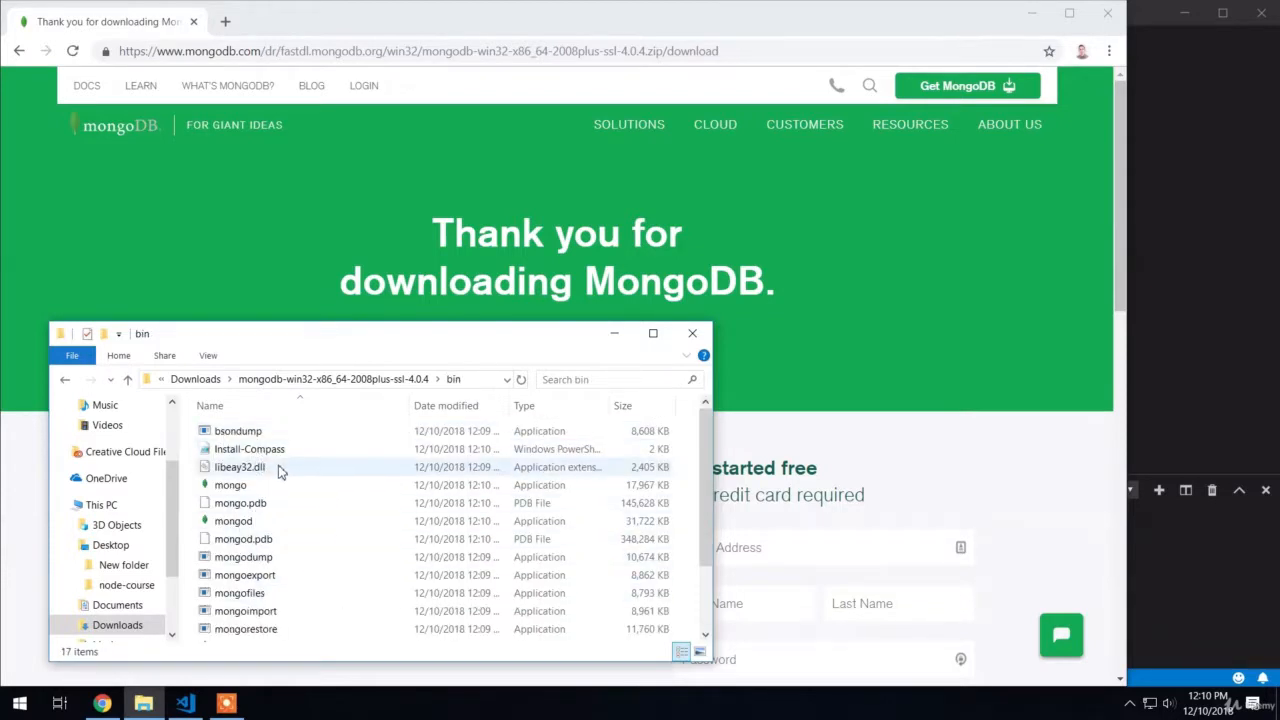
{"action": "left_click", "coordinate": [197, 382]}
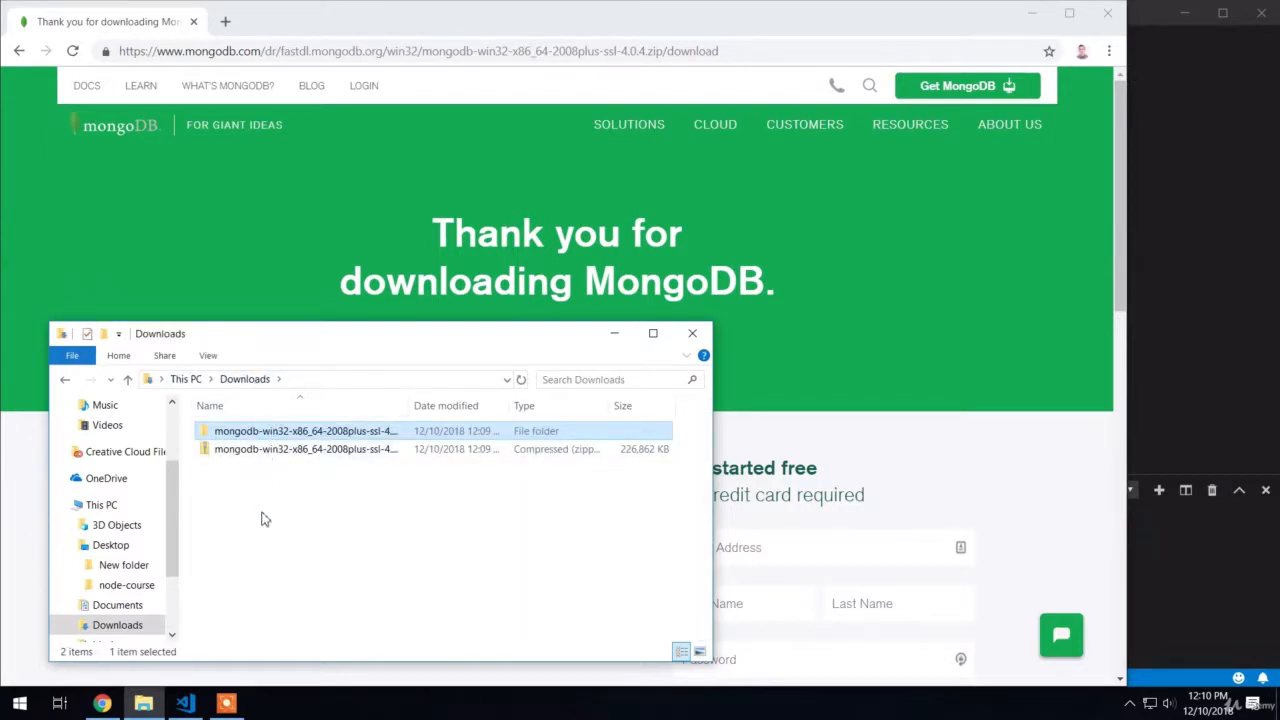
Rename the extracted MongoDB folder in Downloads as mongodb.
{"action": "scroll", "coordinate": [172, 505], "scroll_direction": "up", "scroll_amount": 3}
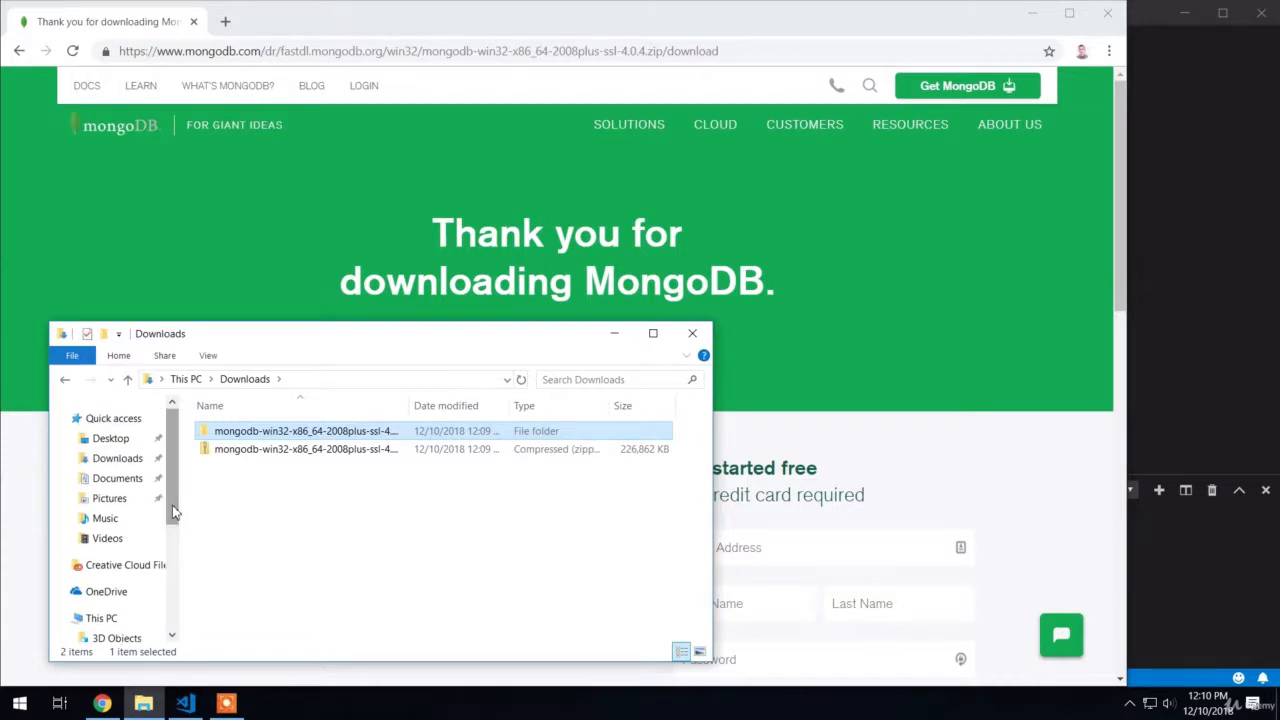
{"action": "right_click", "coordinate": [262, 437]}
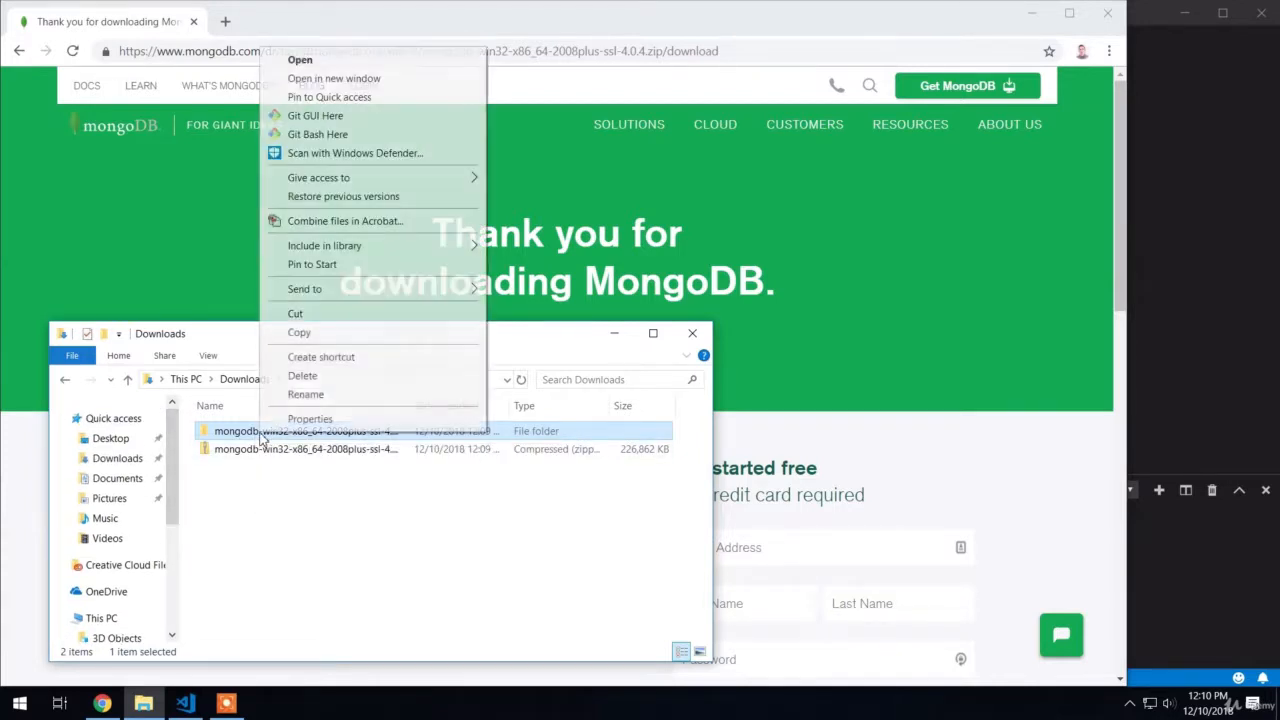
{"action": "left_click", "coordinate": [295, 392]}
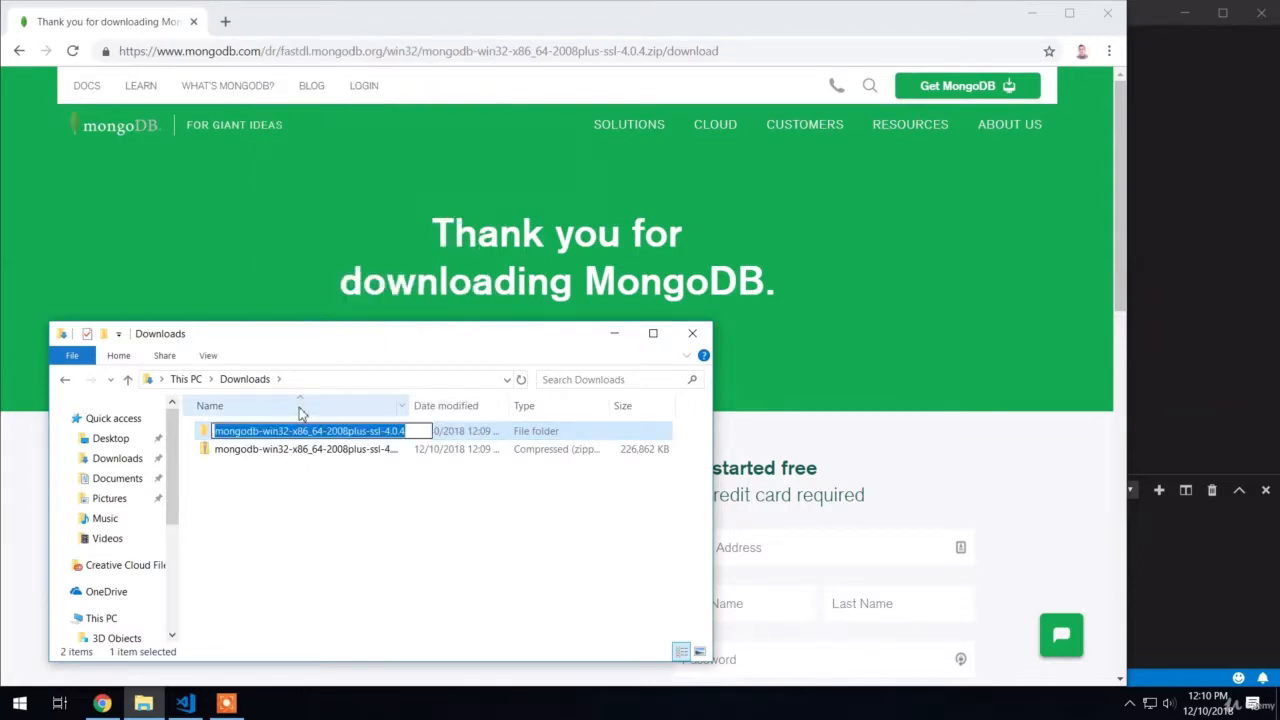
{"action": "type", "text": "mongod"}
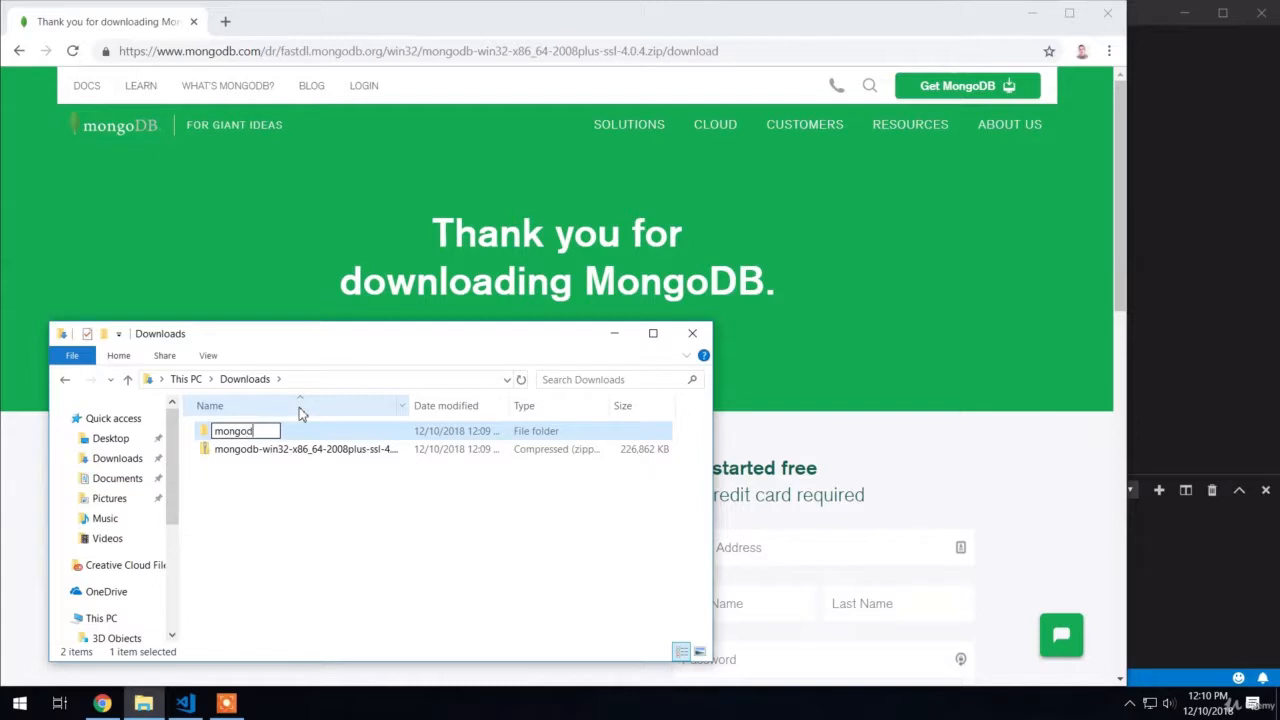
{"action": "type", "text": "b"}
{"action": "key", "text": "Return"}
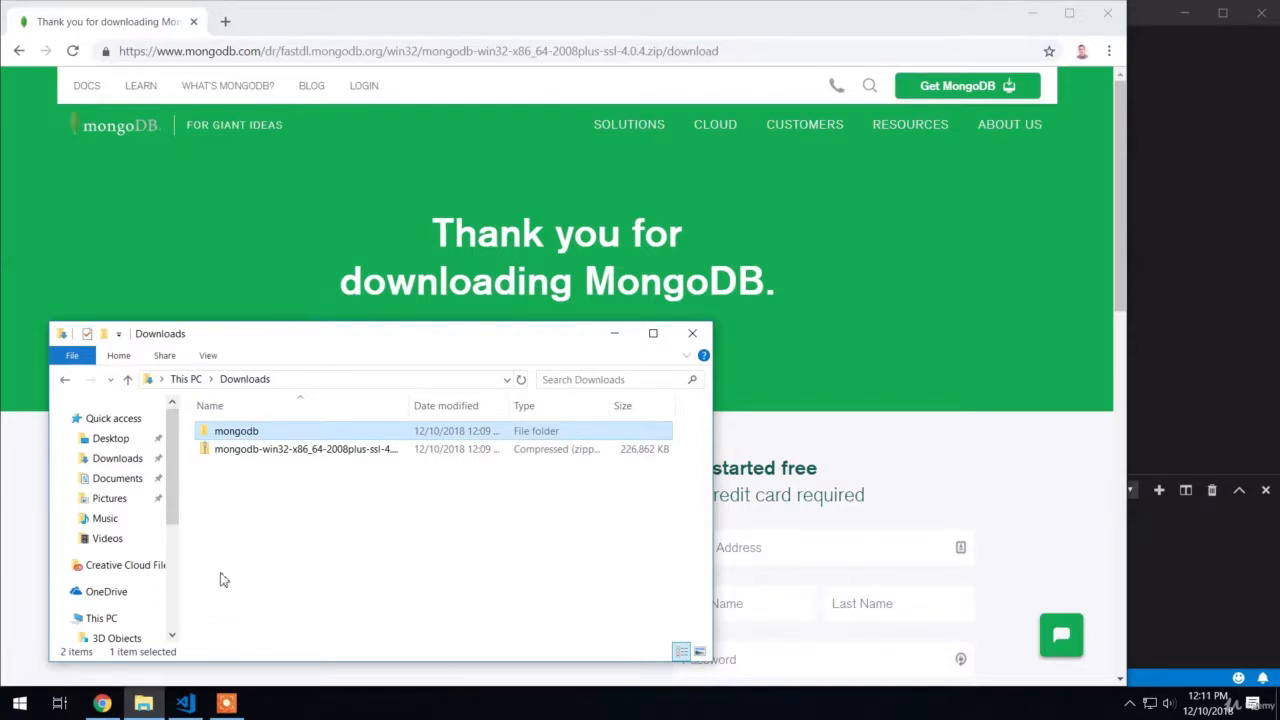
Move the mongodb folder from Downloads into the user's home folder under Users on Local Disk (C:), and open that home folder.
{"action": "scroll", "coordinate": [105, 520], "scroll_direction": "down", "scroll_amount": 1}
{"action": "scroll", "coordinate": [105, 527], "scroll_direction": "down", "scroll_amount": 2}
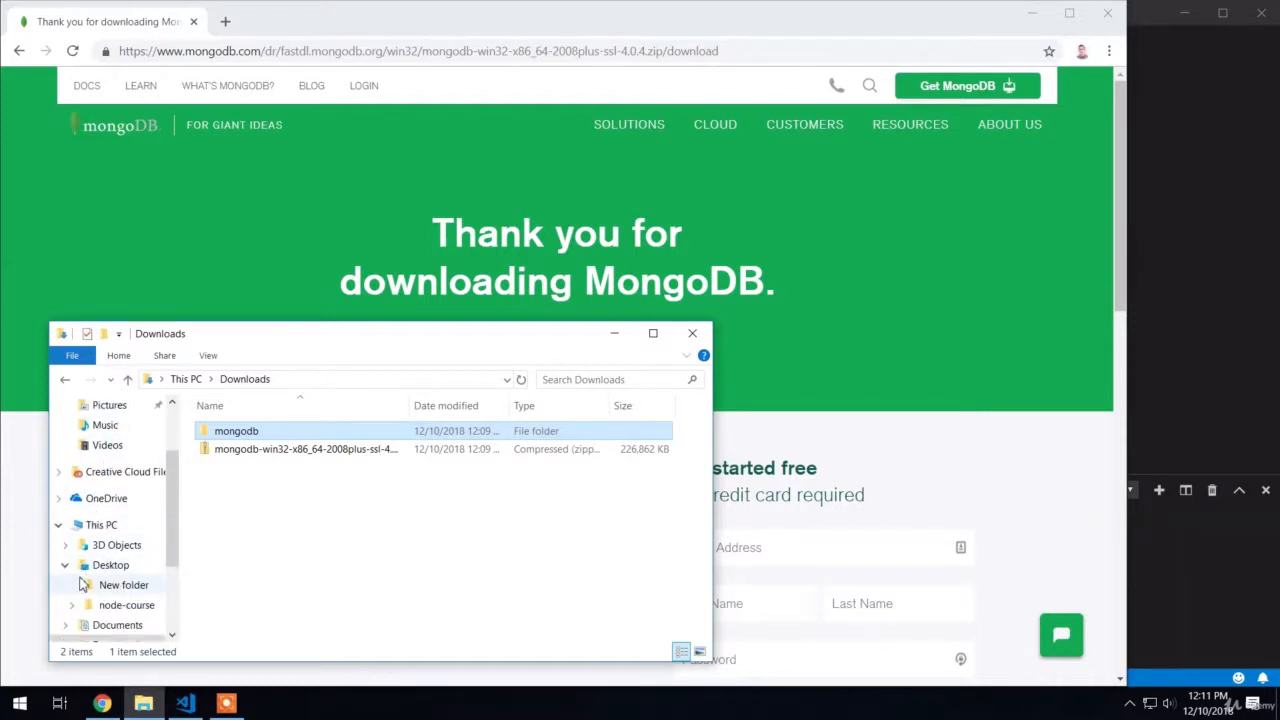
{"action": "left_click", "coordinate": [64, 566]}
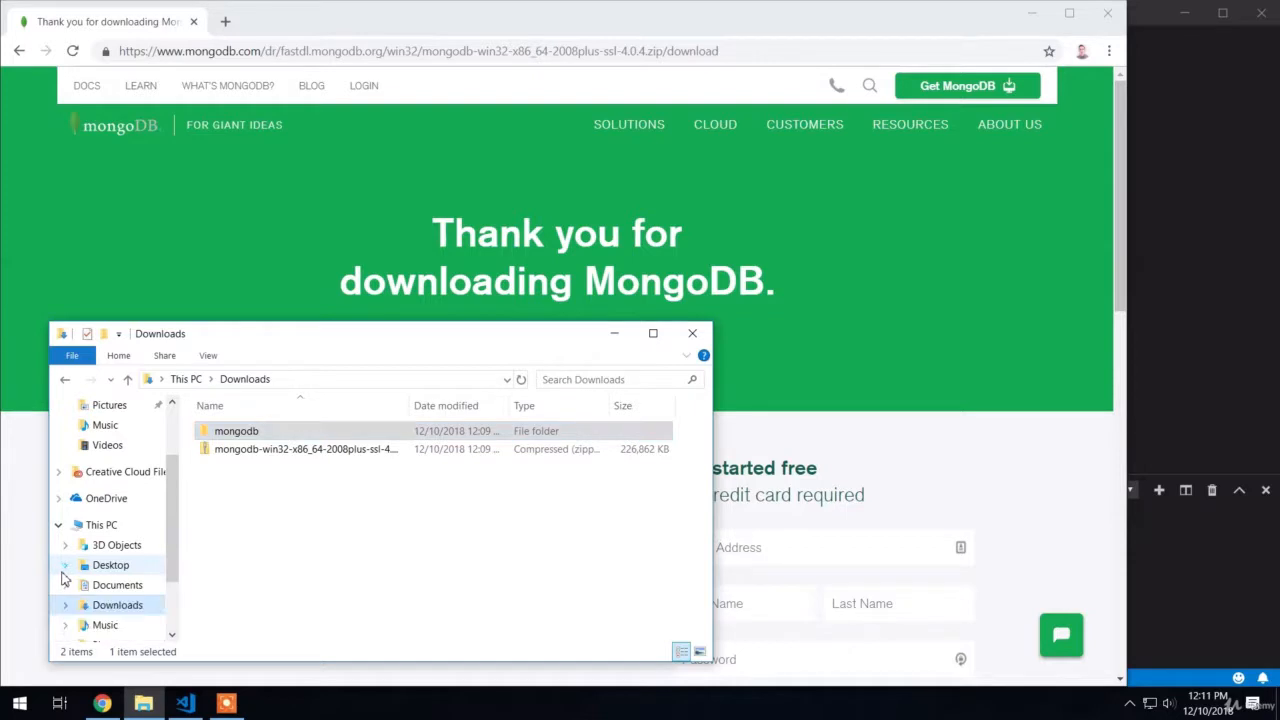
{"action": "scroll", "coordinate": [66, 572], "scroll_direction": "down", "scroll_amount": 3}
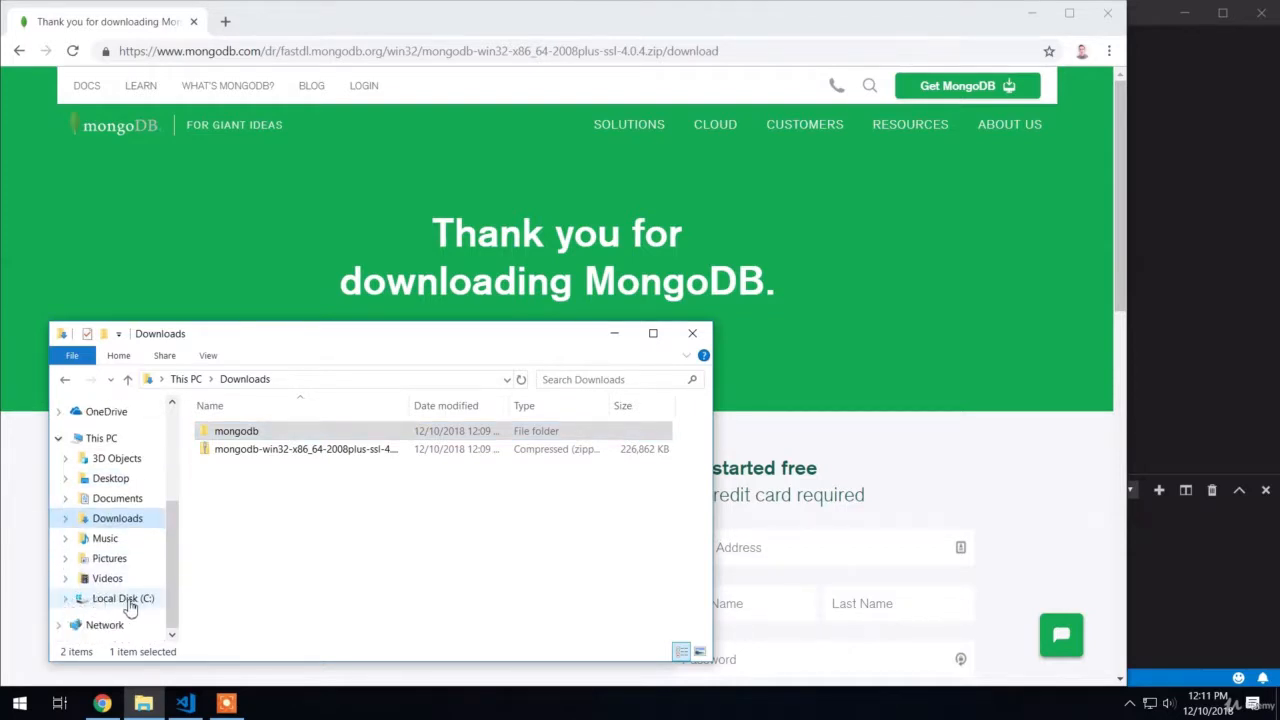
{"action": "left_click", "coordinate": [65, 598]}
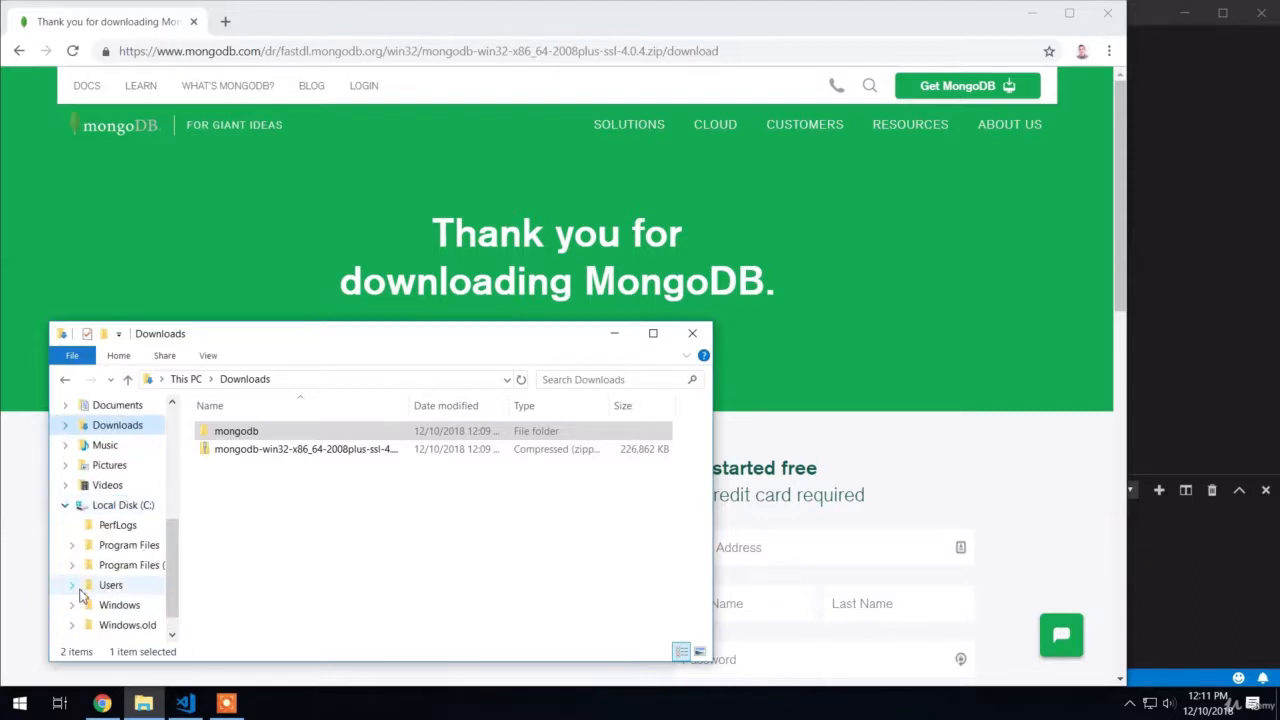
{"action": "left_click", "coordinate": [71, 586]}
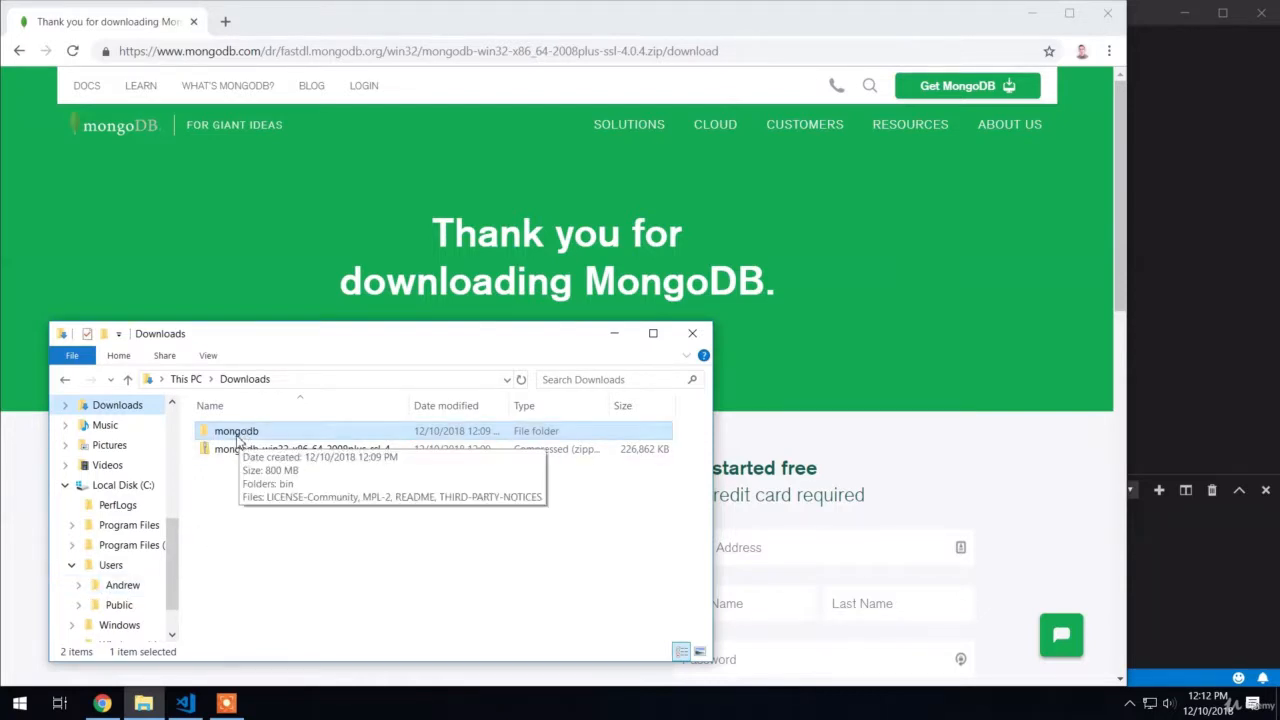
{"action": "left_click_drag", "start_coordinate": [238, 438], "coordinate": [125, 588]}
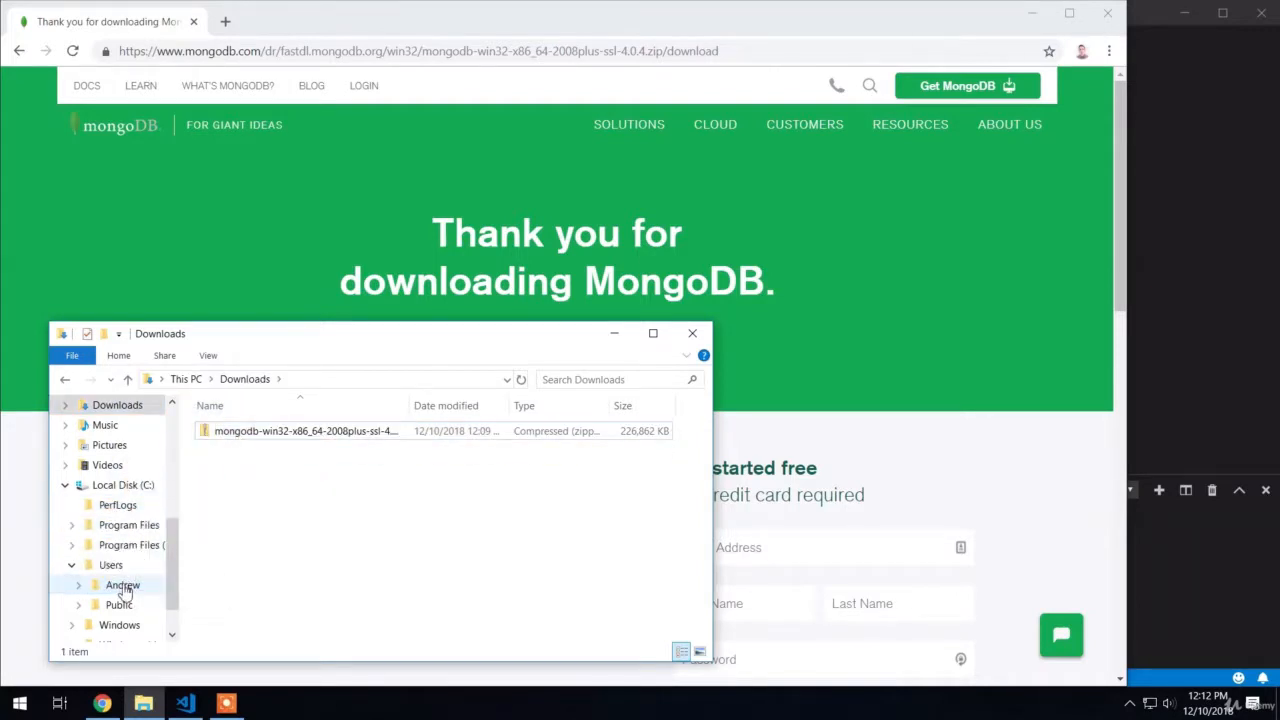
{"action": "left_click", "coordinate": [123, 586]}
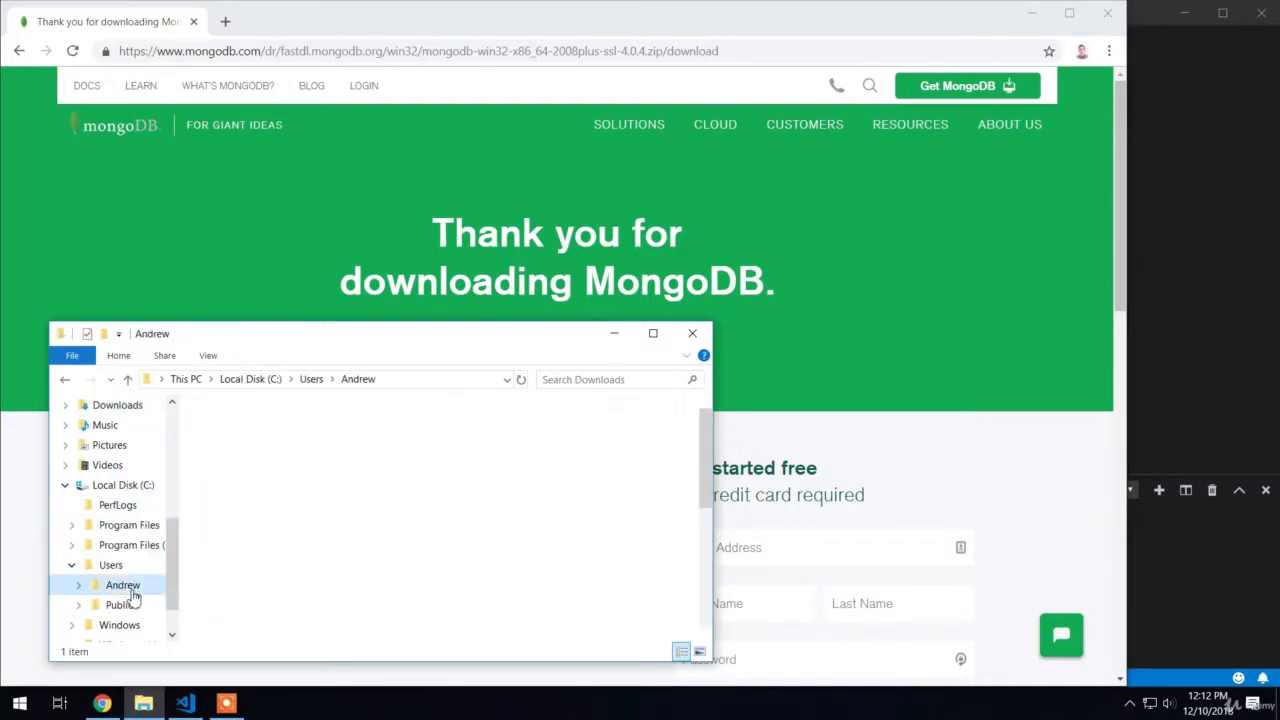
{"action": "scroll", "coordinate": [250, 565], "scroll_direction": "down", "scroll_amount": 3}
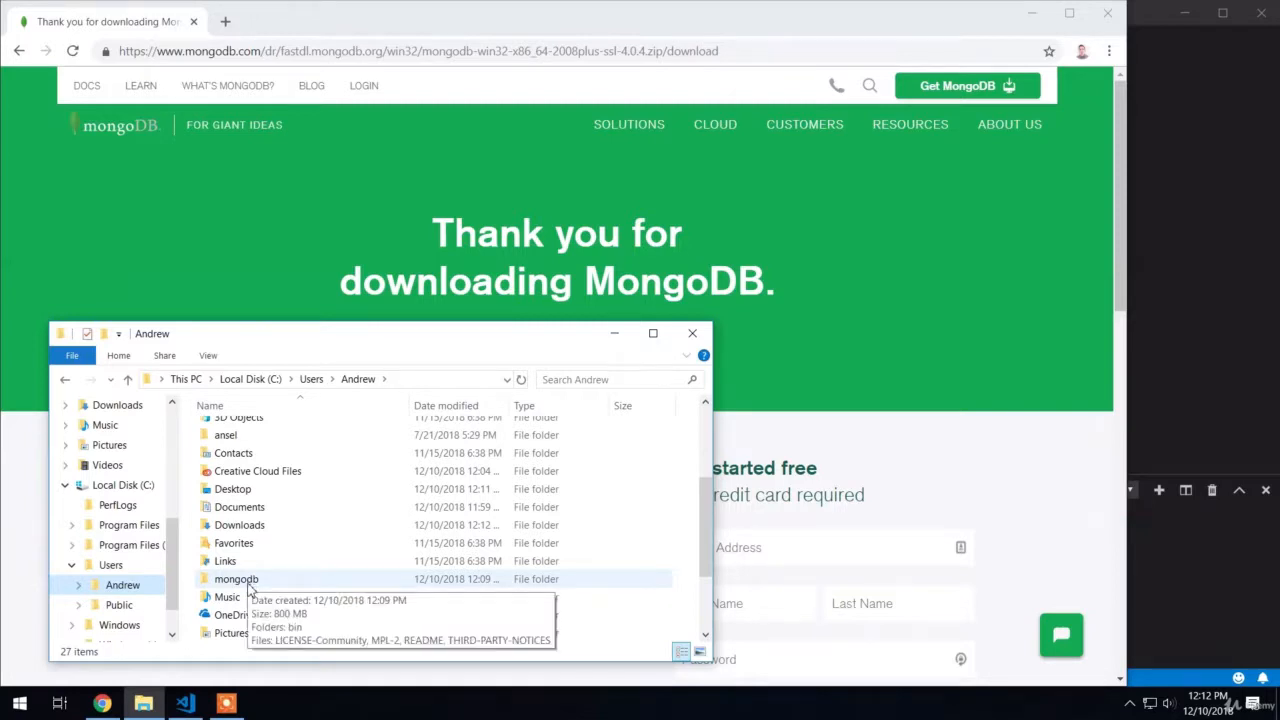
Create a new folder named mongodb-data in the user's home folder, alongside the mongodb folder.
{"action": "right_click", "coordinate": [689, 586]}
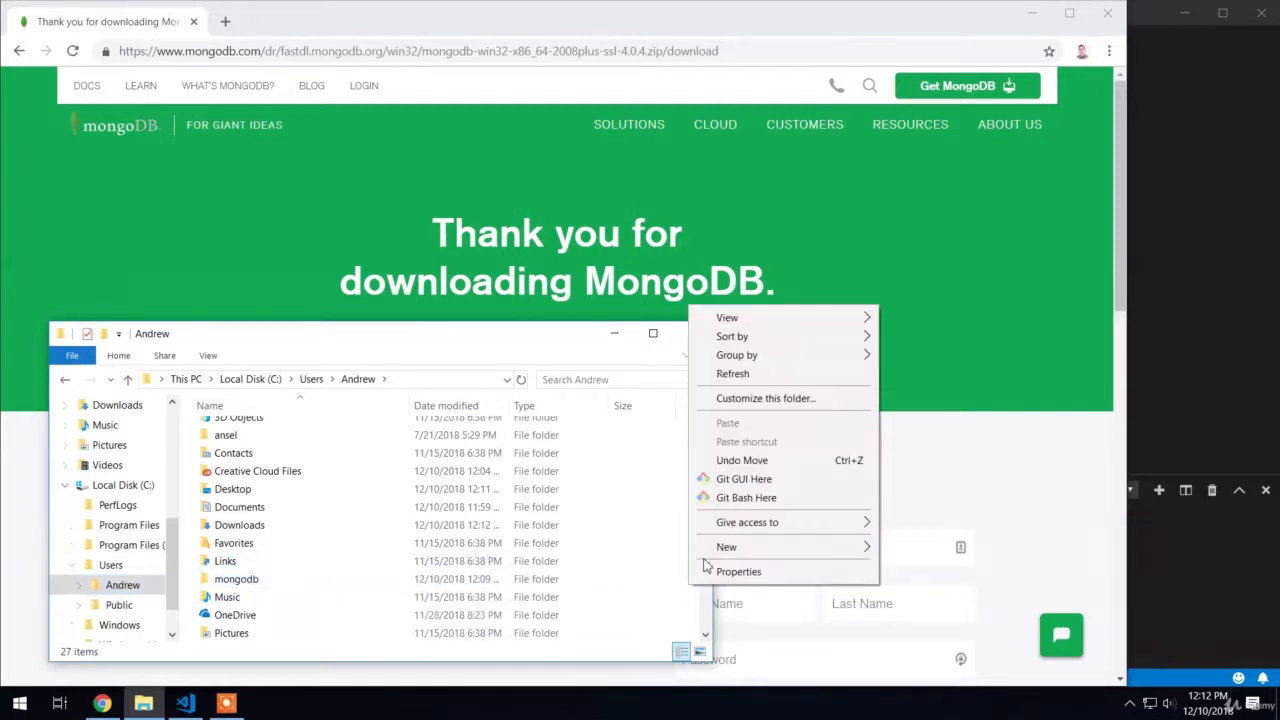
{"action": "mouse_move", "coordinate": [724, 548]}
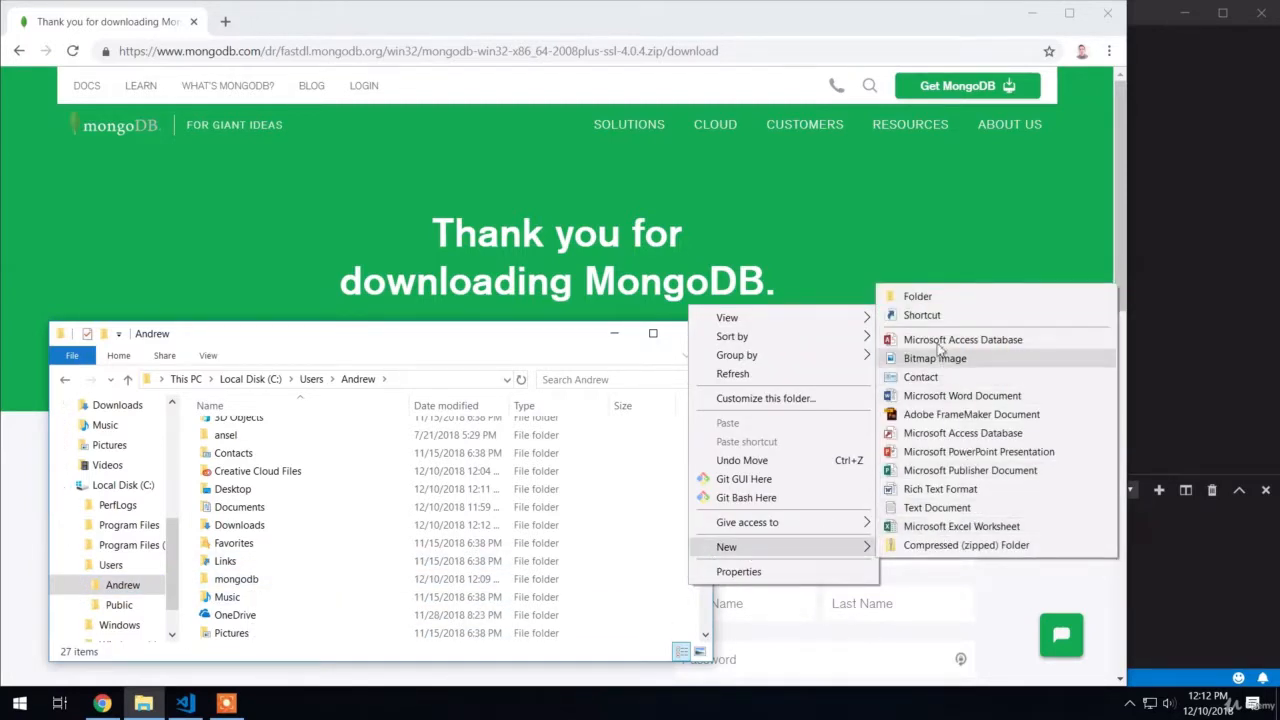
{"action": "left_click", "coordinate": [916, 298]}
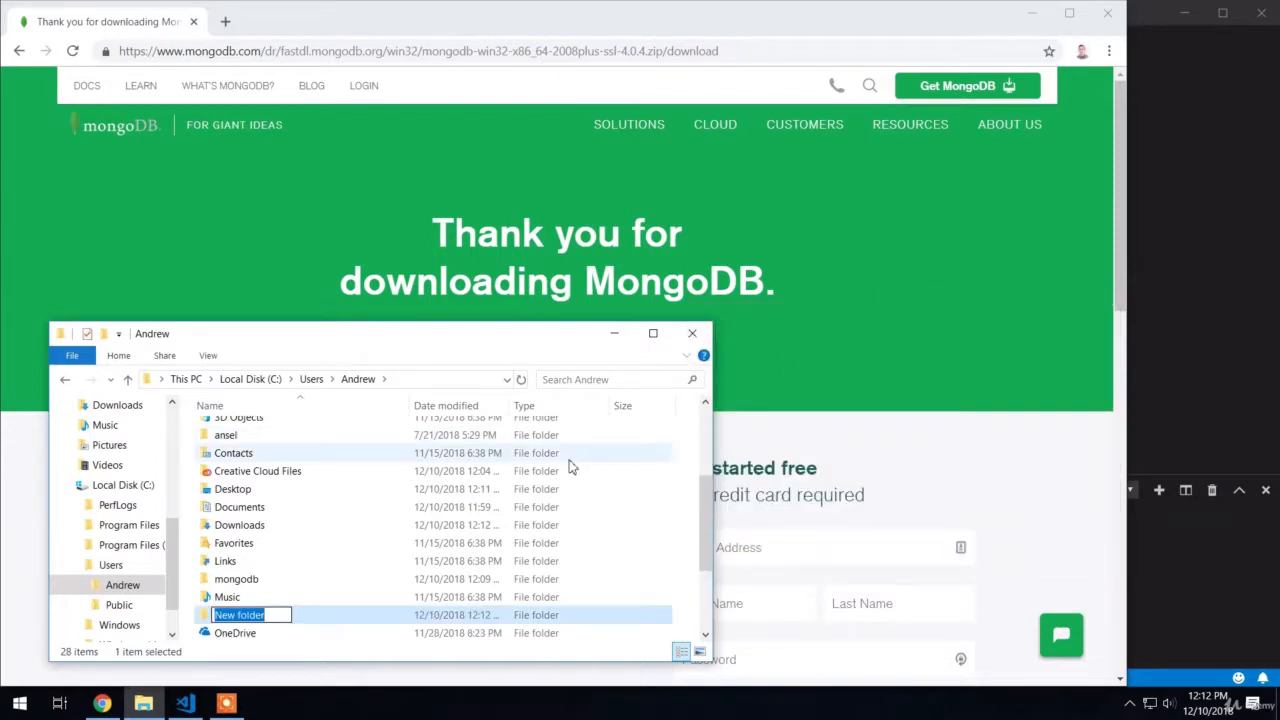
{"action": "type", "text": "mongodb-data"}
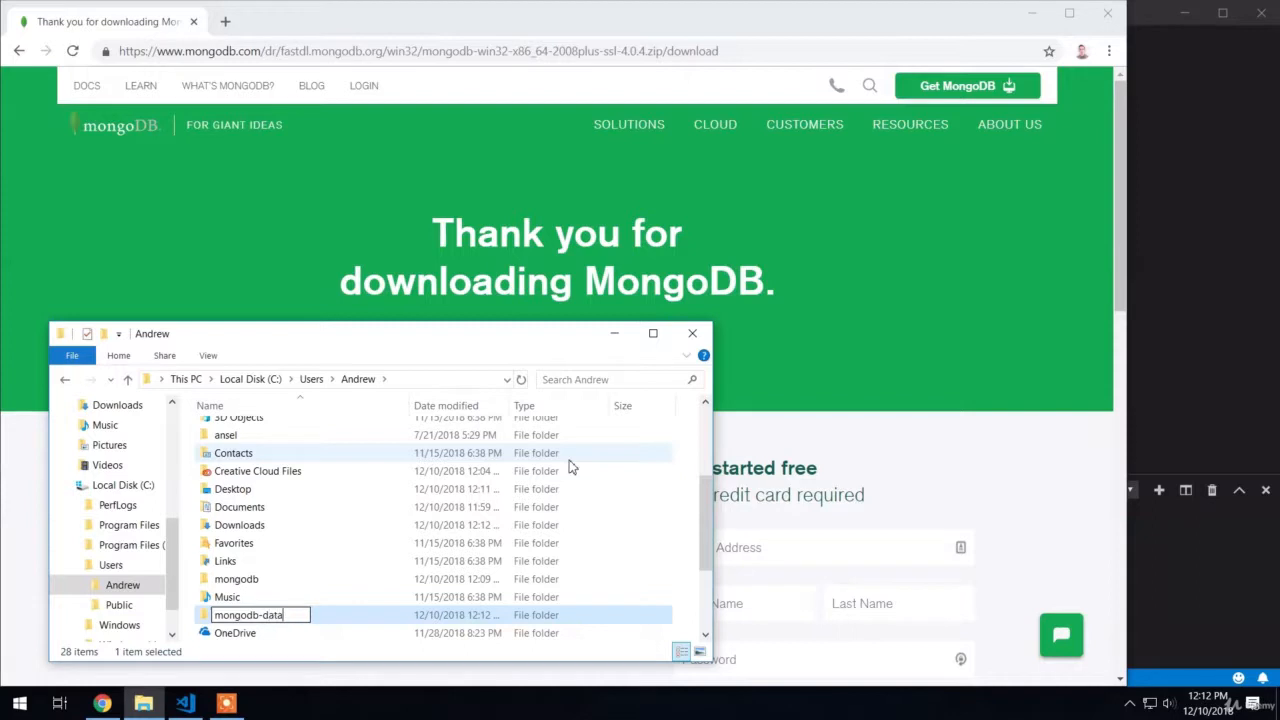
{"action": "key", "text": "Return"}
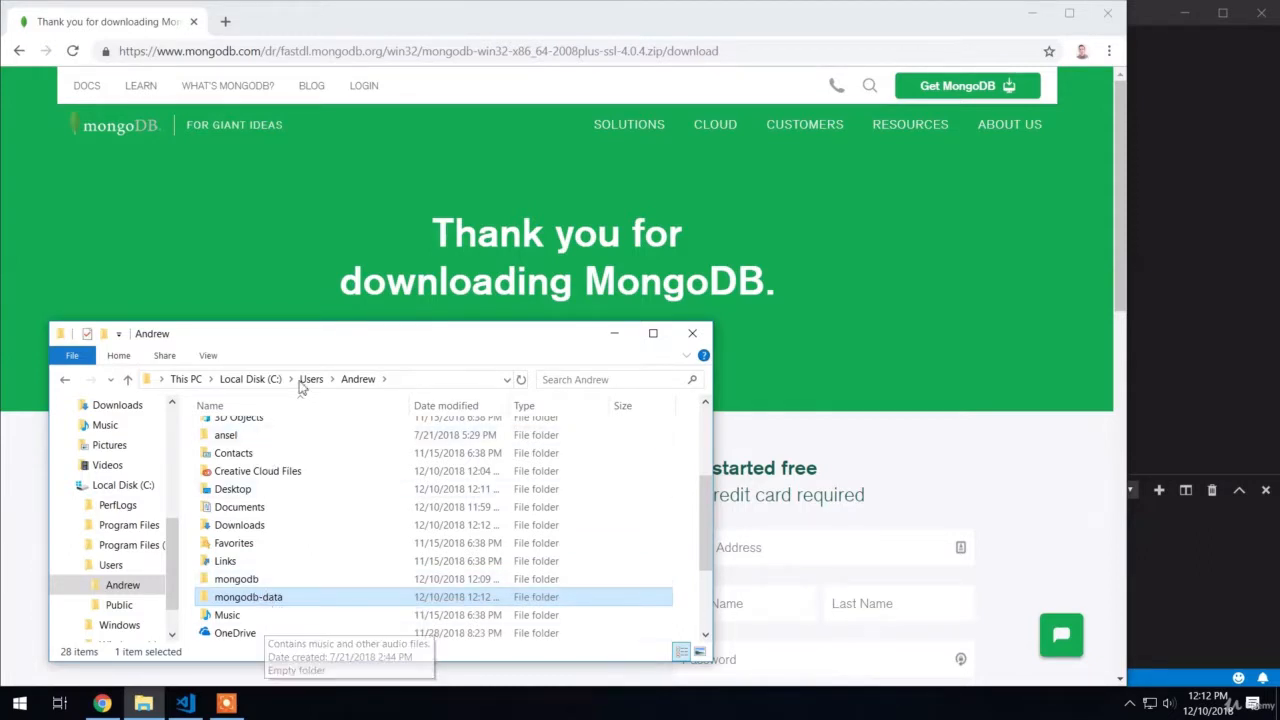
Move the file window aside, switch to Visual Studio Code and clear its terminal with cls.
{"action": "left_click_drag", "start_coordinate": [279, 347], "coordinate": [244, 340]}
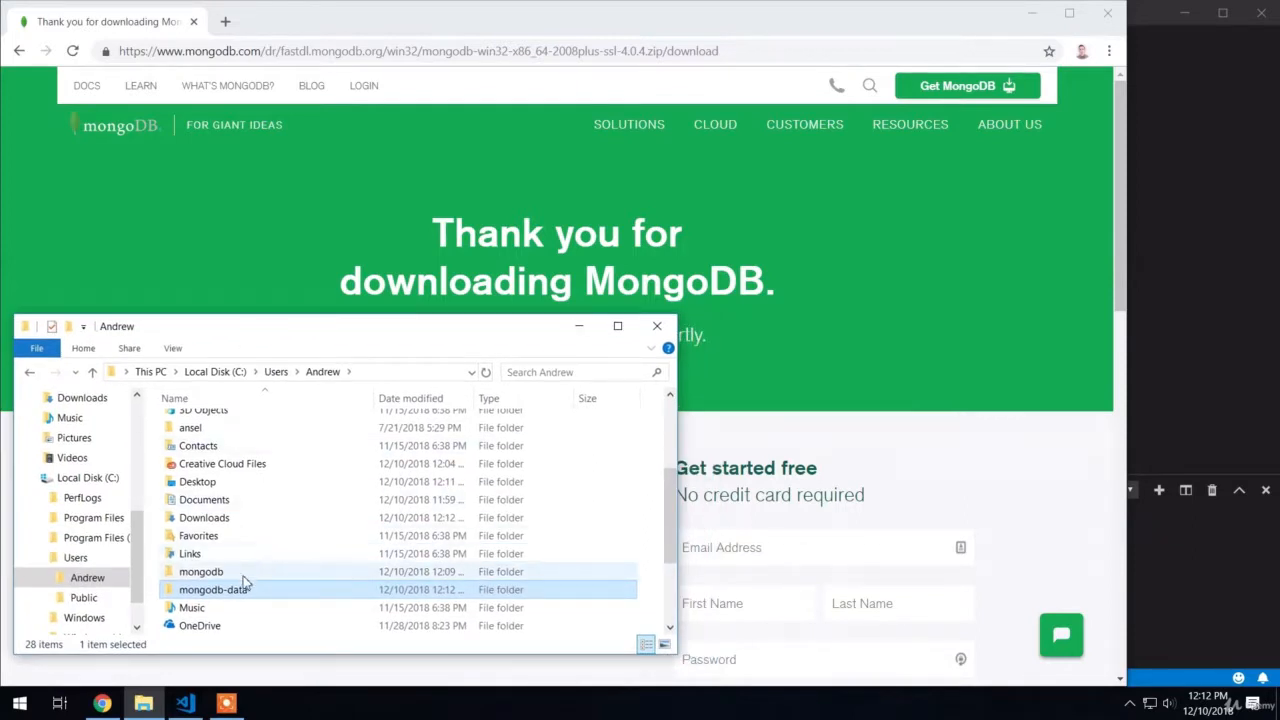
{"action": "left_click", "coordinate": [1201, 588]}
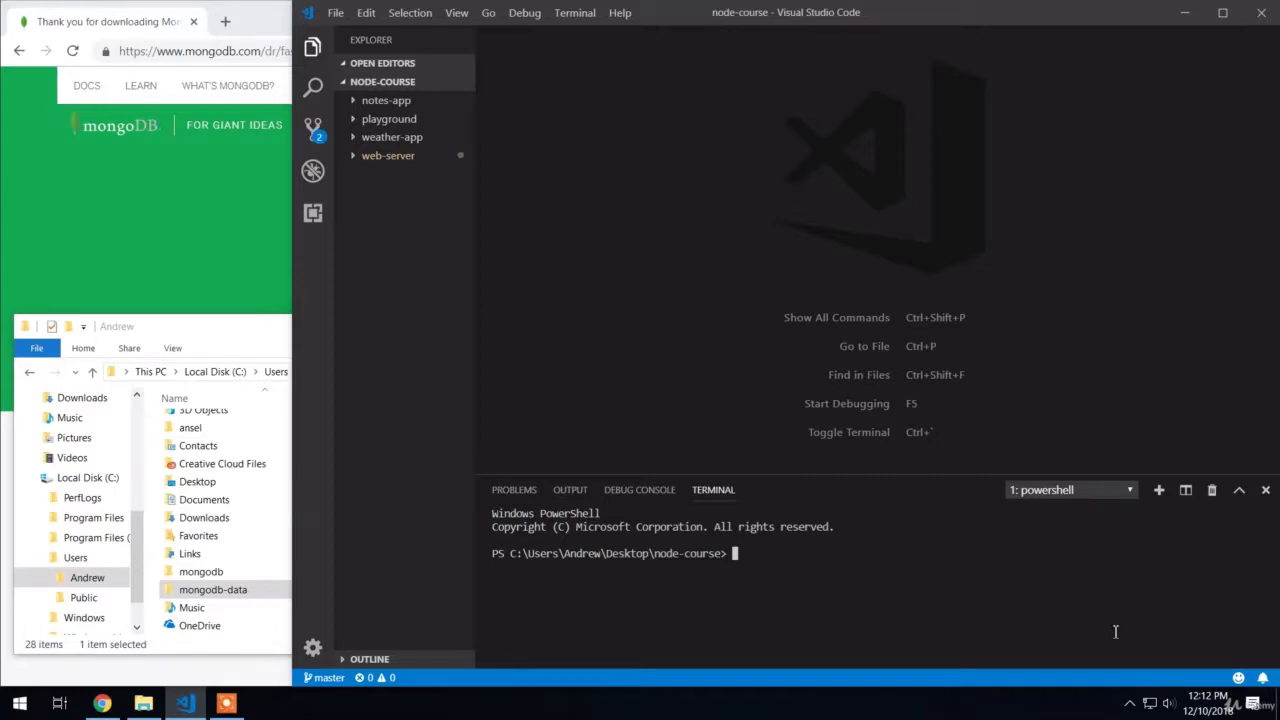
{"action": "type", "text": "cls"}
{"action": "key", "text": "Return"}
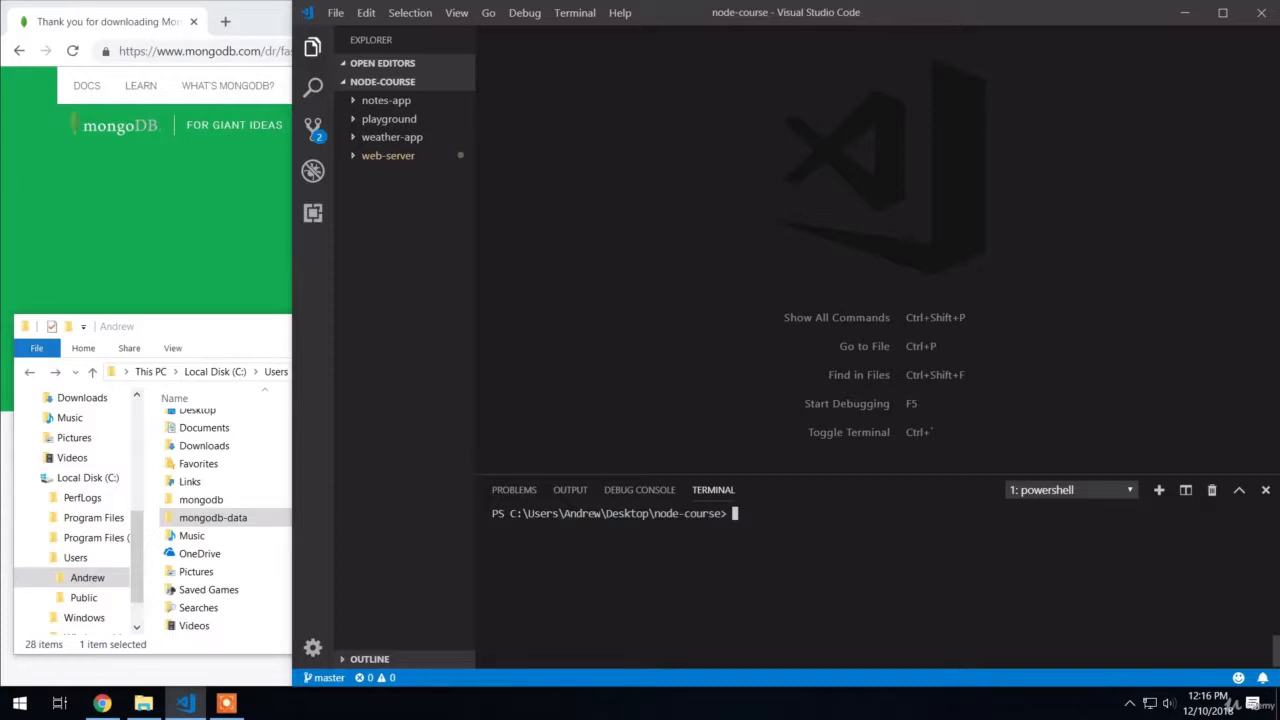
Run mongodb/bin/mongod.exe from the user's home folder with --dbpath pointing to its mongodb-data folder, and check the log line about connections.
{"action": "type", "text": "/Users/Andrew/"}
{"action": "type", "text": "mongo"}
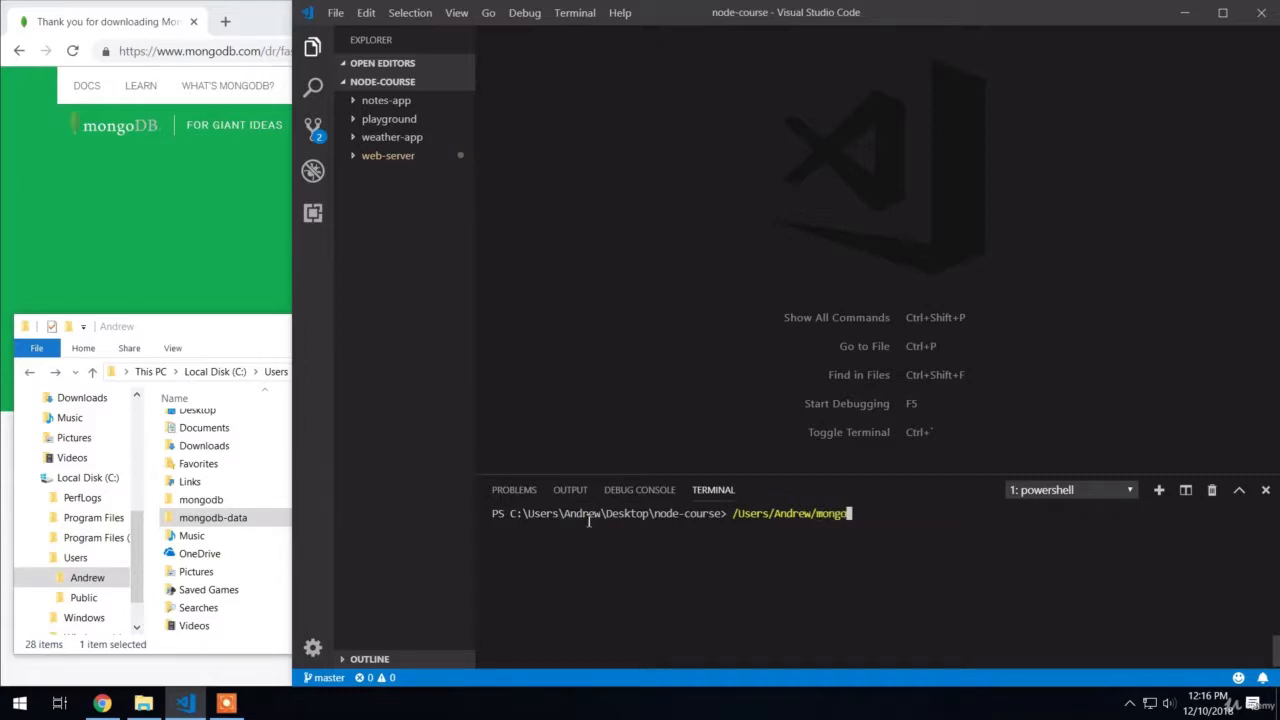
{"action": "type", "text": "db/bin/mongod.exe"}
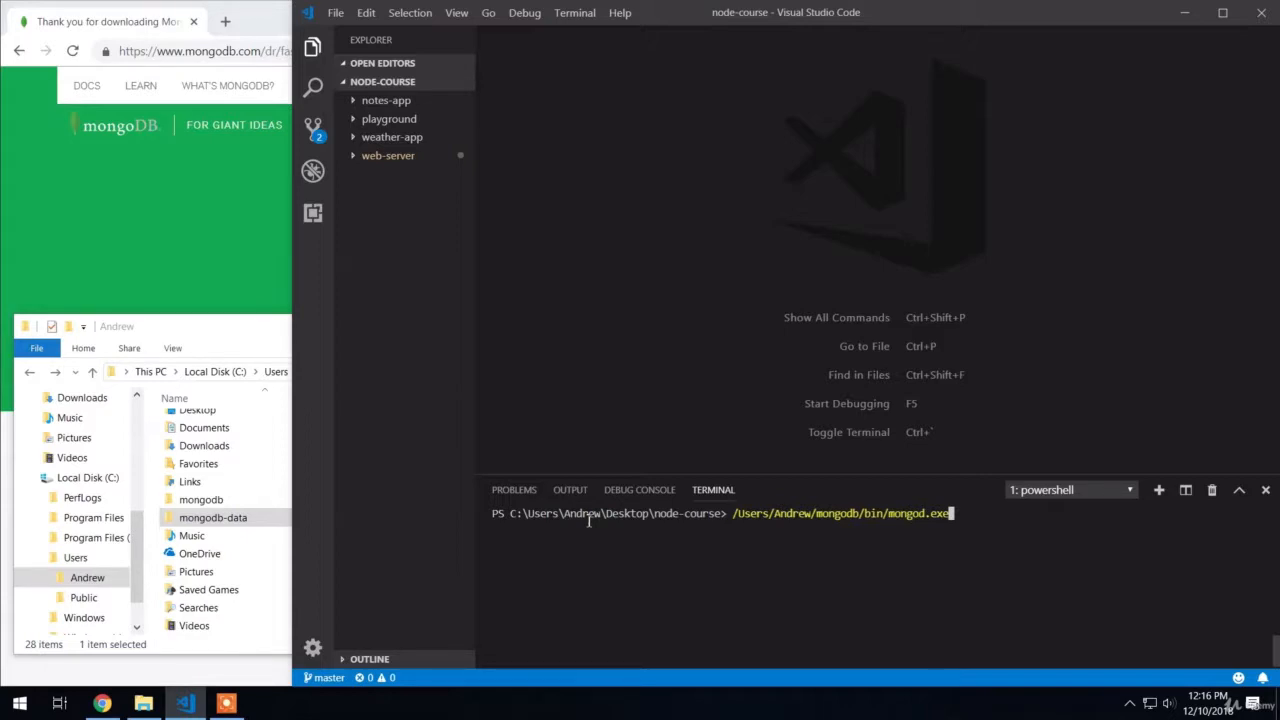
{"action": "type", "text": "--dbpath"}
{"action": "type", "text": "=/Users/Andrew"}
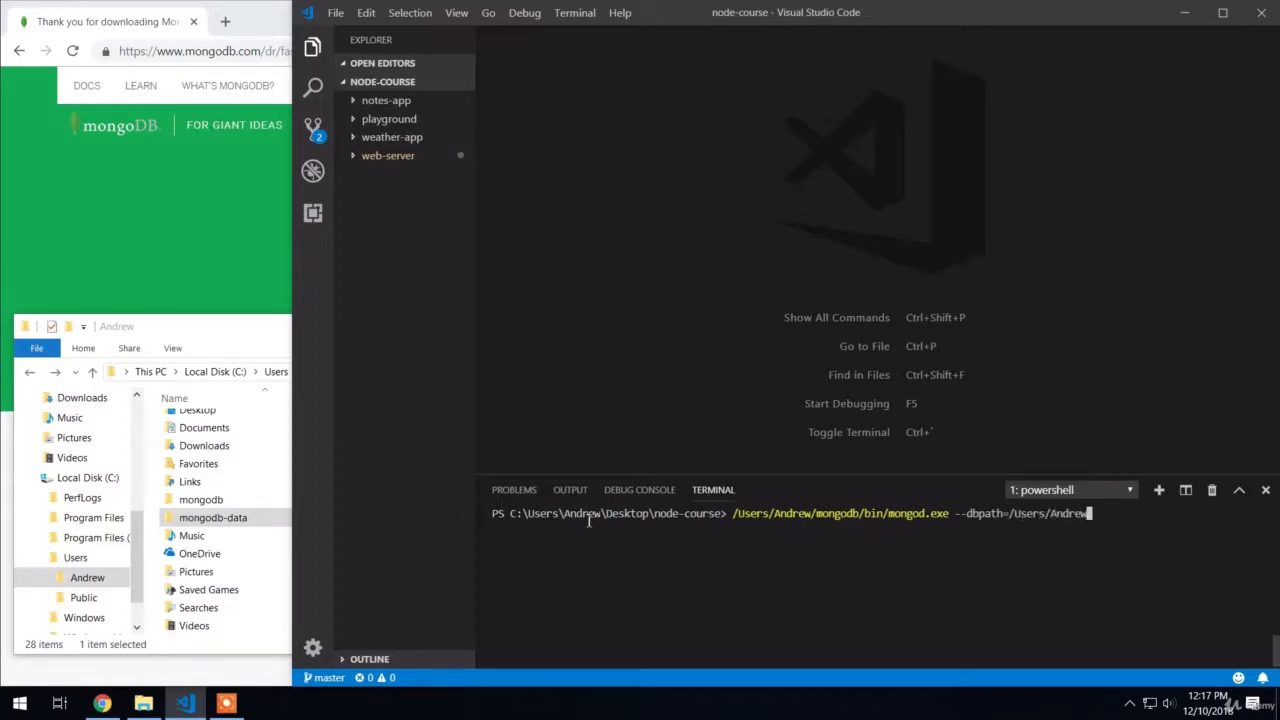
{"action": "type", "text": "/mongodb-data"}
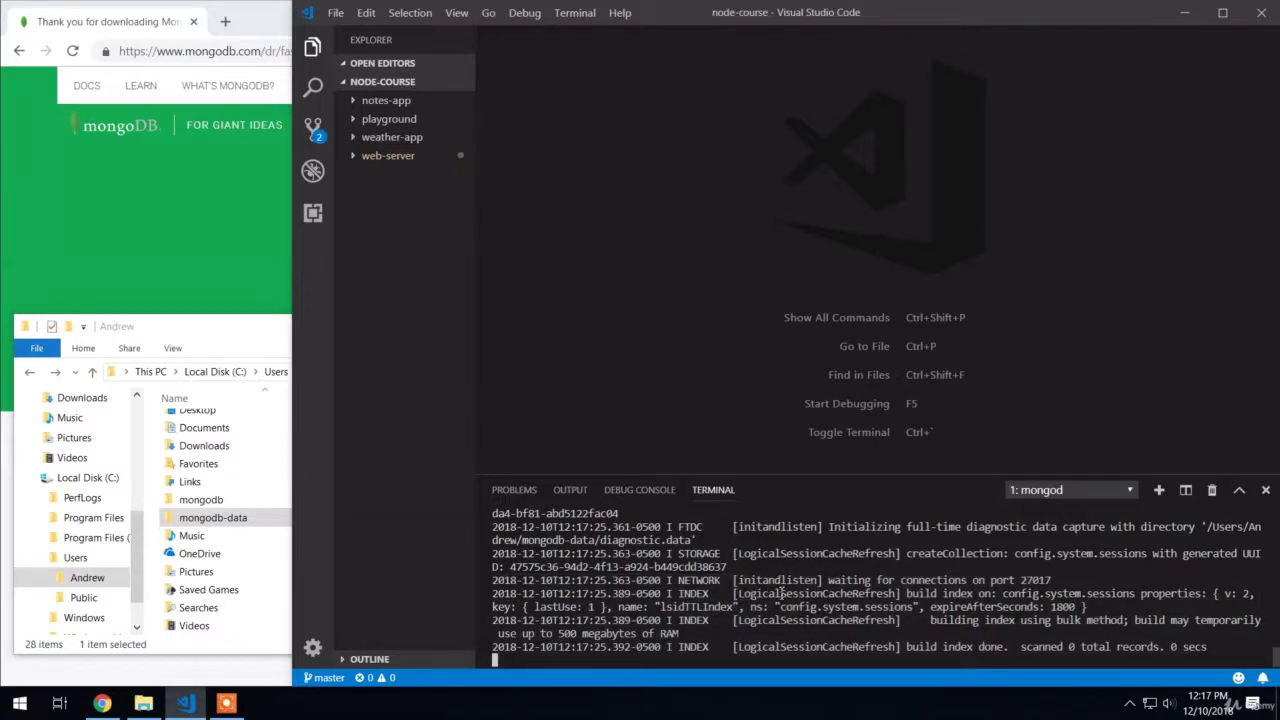
{"action": "left_click_drag", "start_coordinate": [828, 580], "coordinate": [1072, 580]}
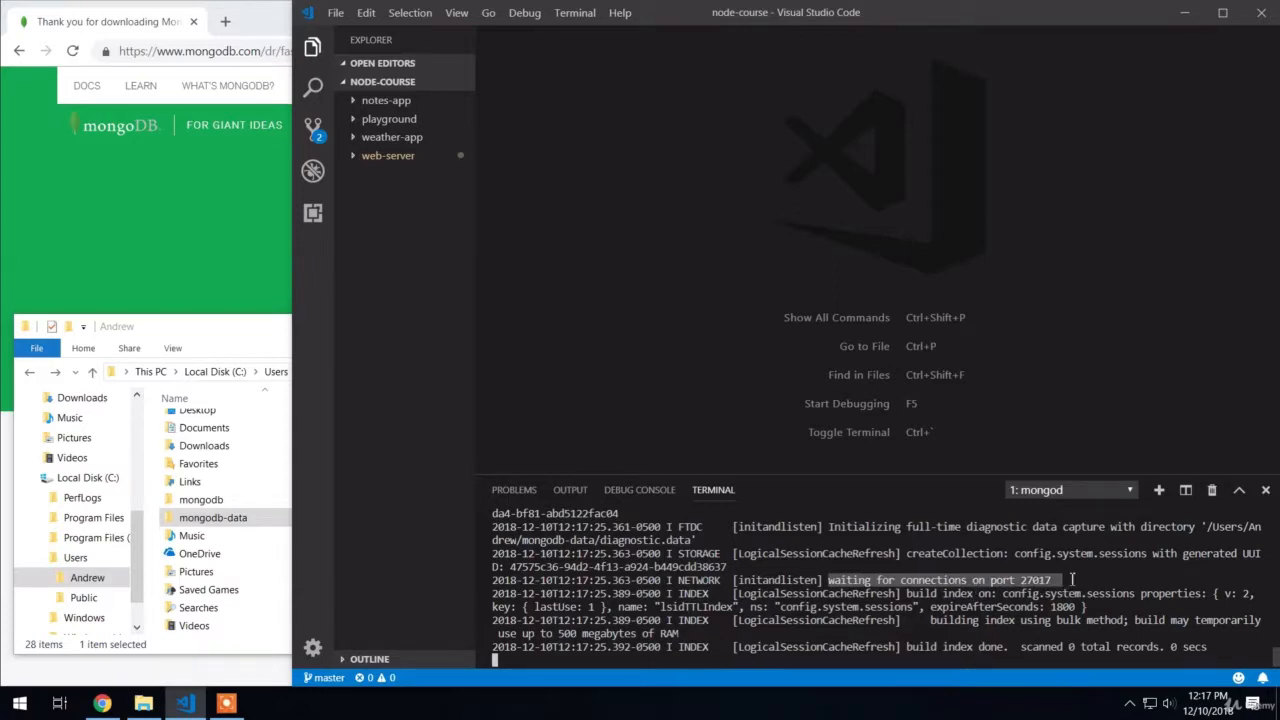
{"action": "left_click", "coordinate": [1040, 583]}
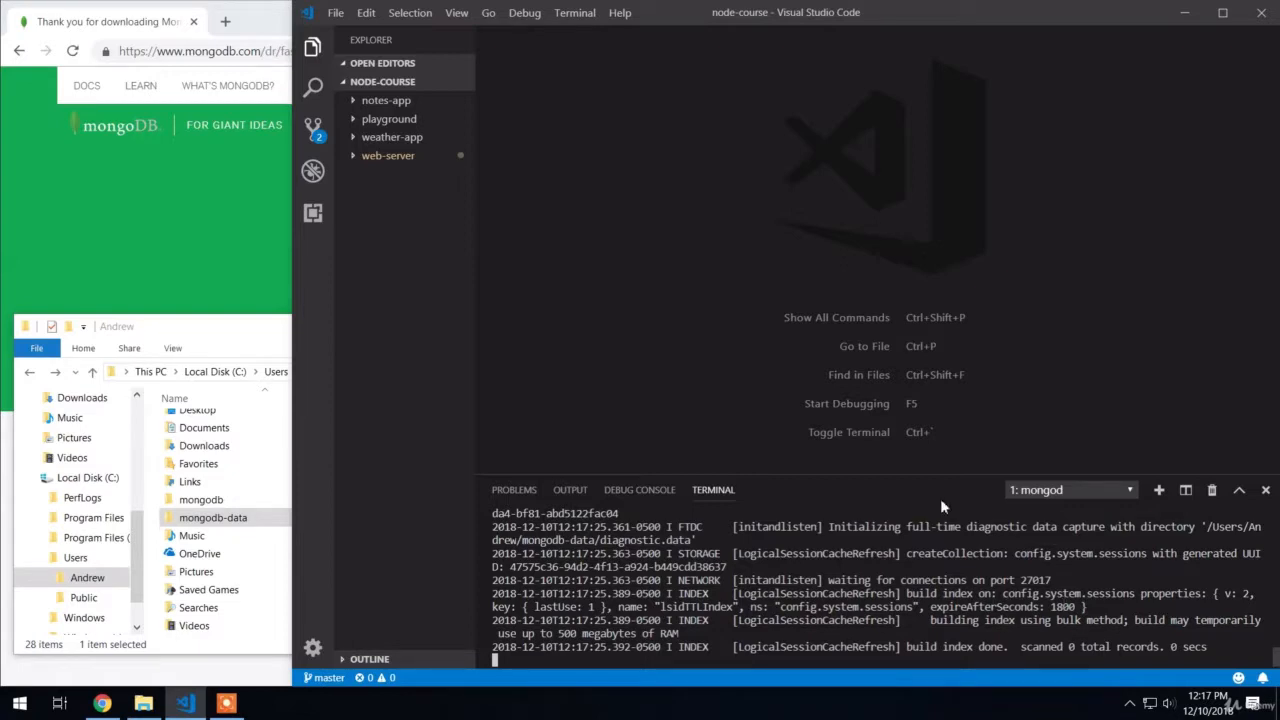
Look through the database files in the mongodb-data folder, go back to the home folder and return to the Visual Studio Code terminal.
{"action": "left_click", "coordinate": [246, 338]}
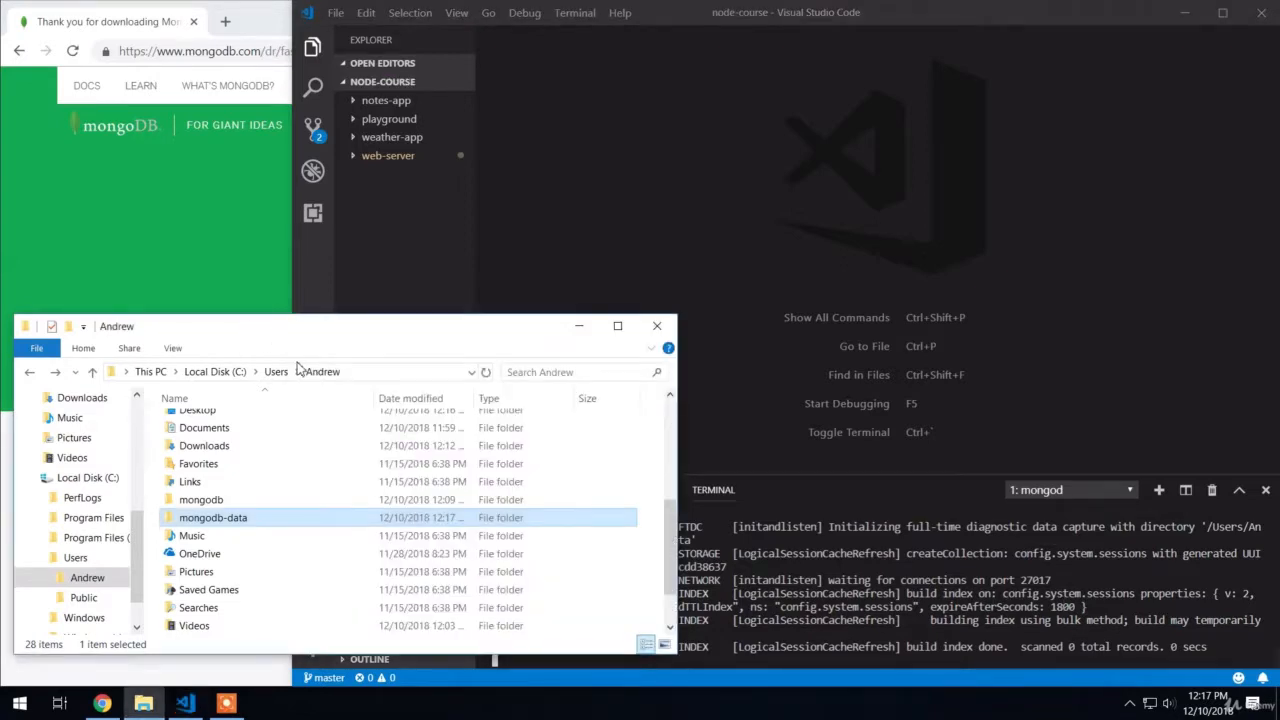
{"action": "double_click", "coordinate": [268, 518]}
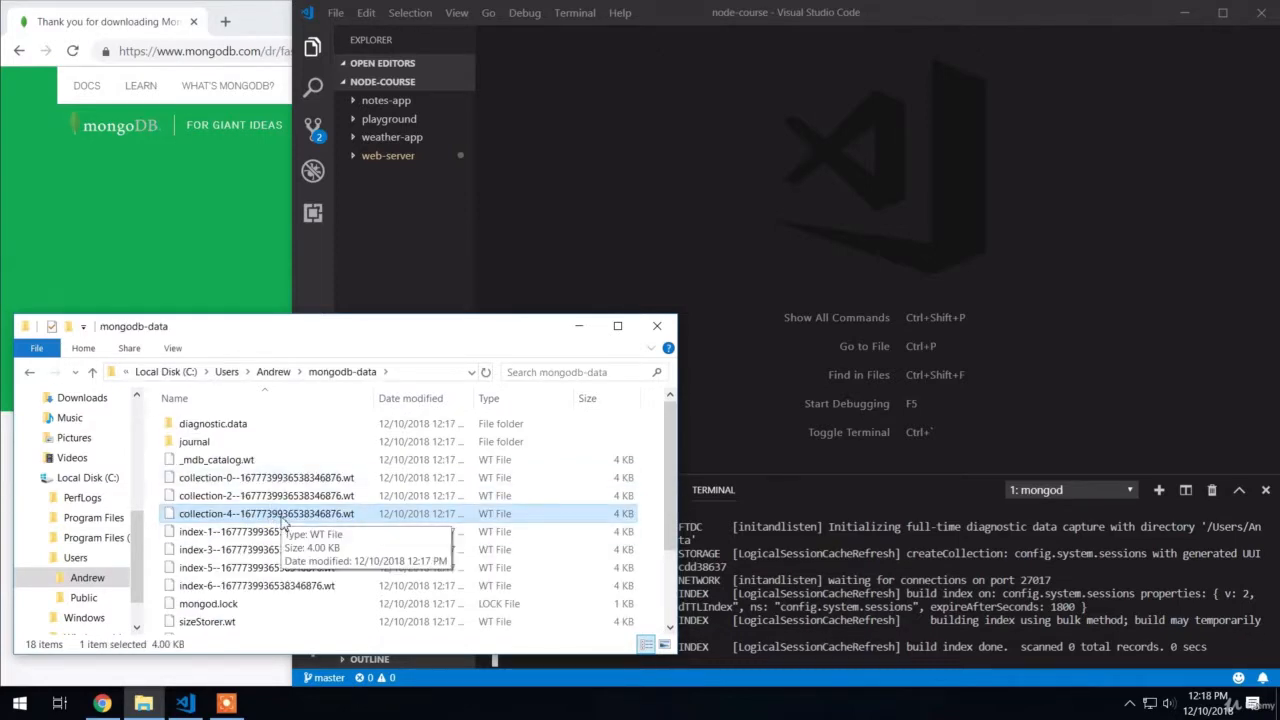
{"action": "scroll", "coordinate": [281, 522], "scroll_direction": "down", "scroll_amount": 2}
{"action": "scroll", "coordinate": [281, 522], "scroll_direction": "up", "scroll_amount": 2}
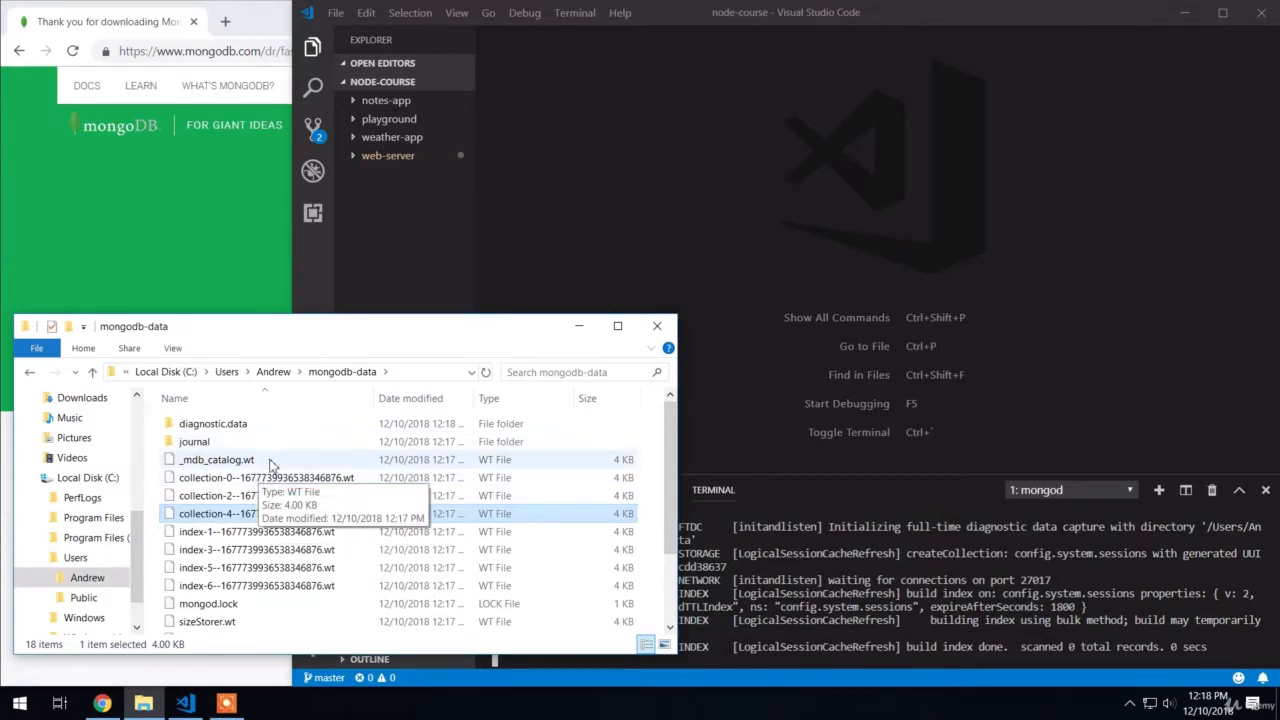
{"action": "left_click", "coordinate": [28, 376]}
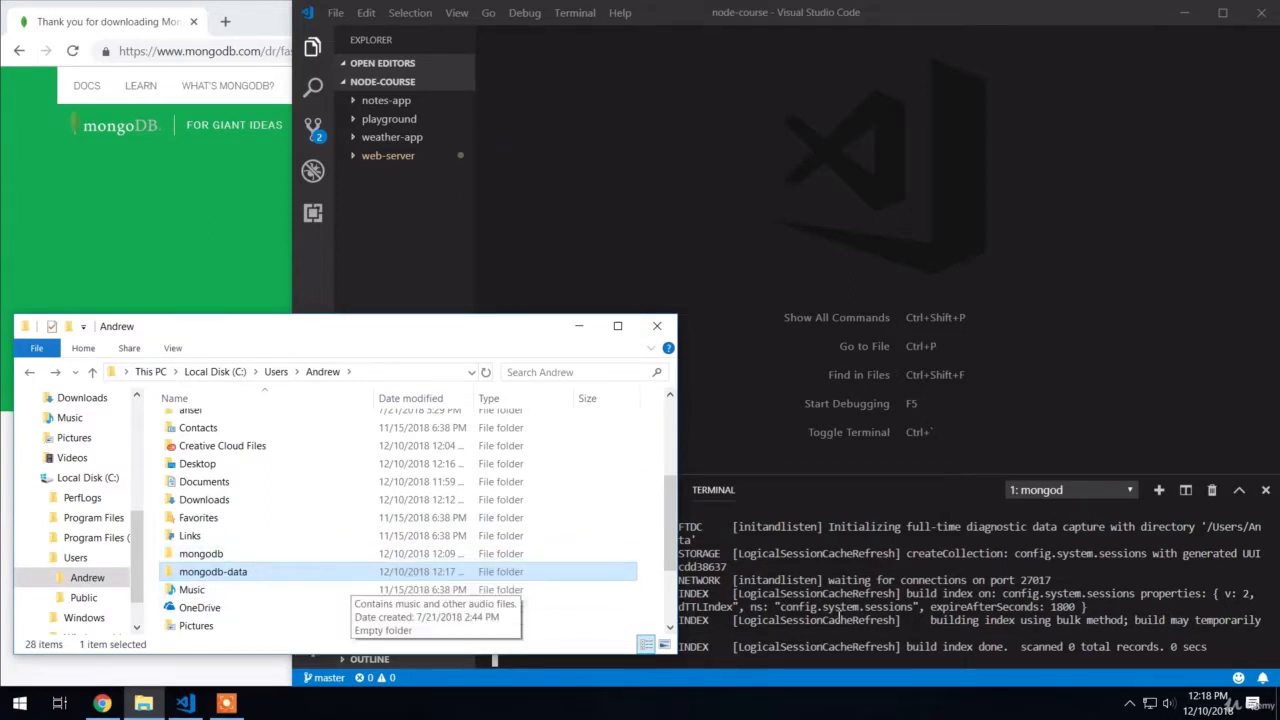
{"action": "left_click", "coordinate": [628, 660]}
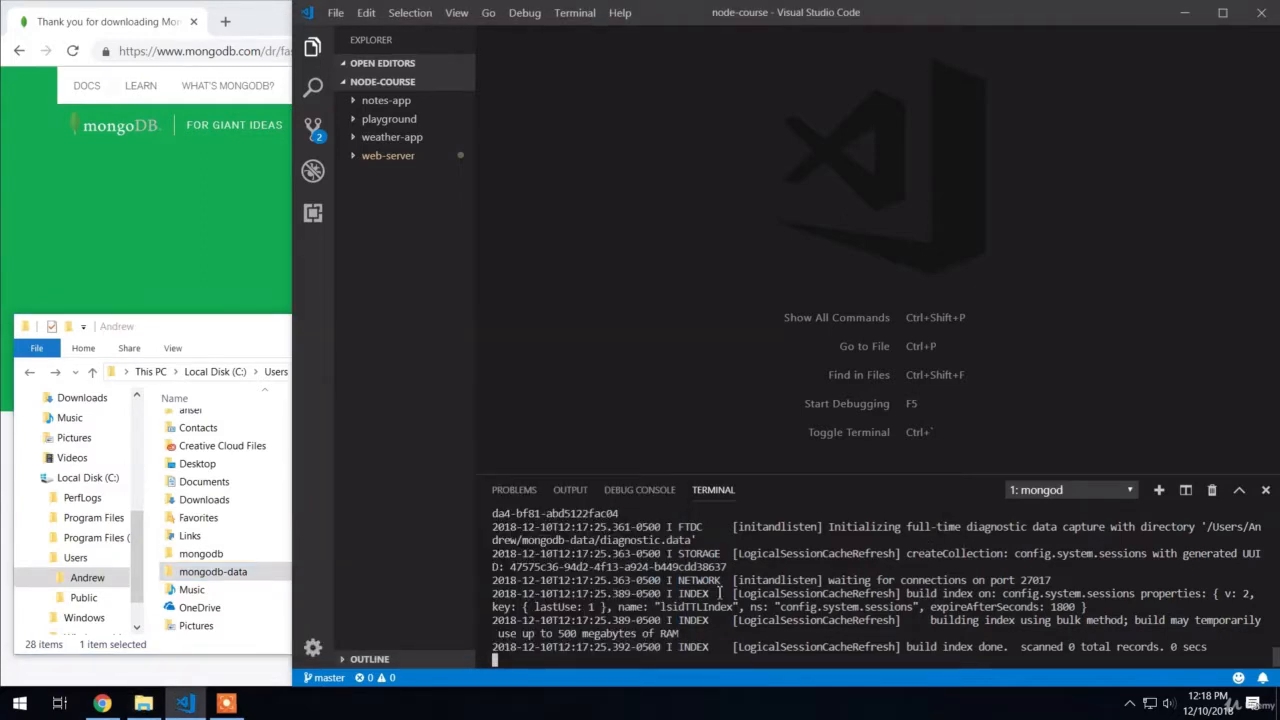